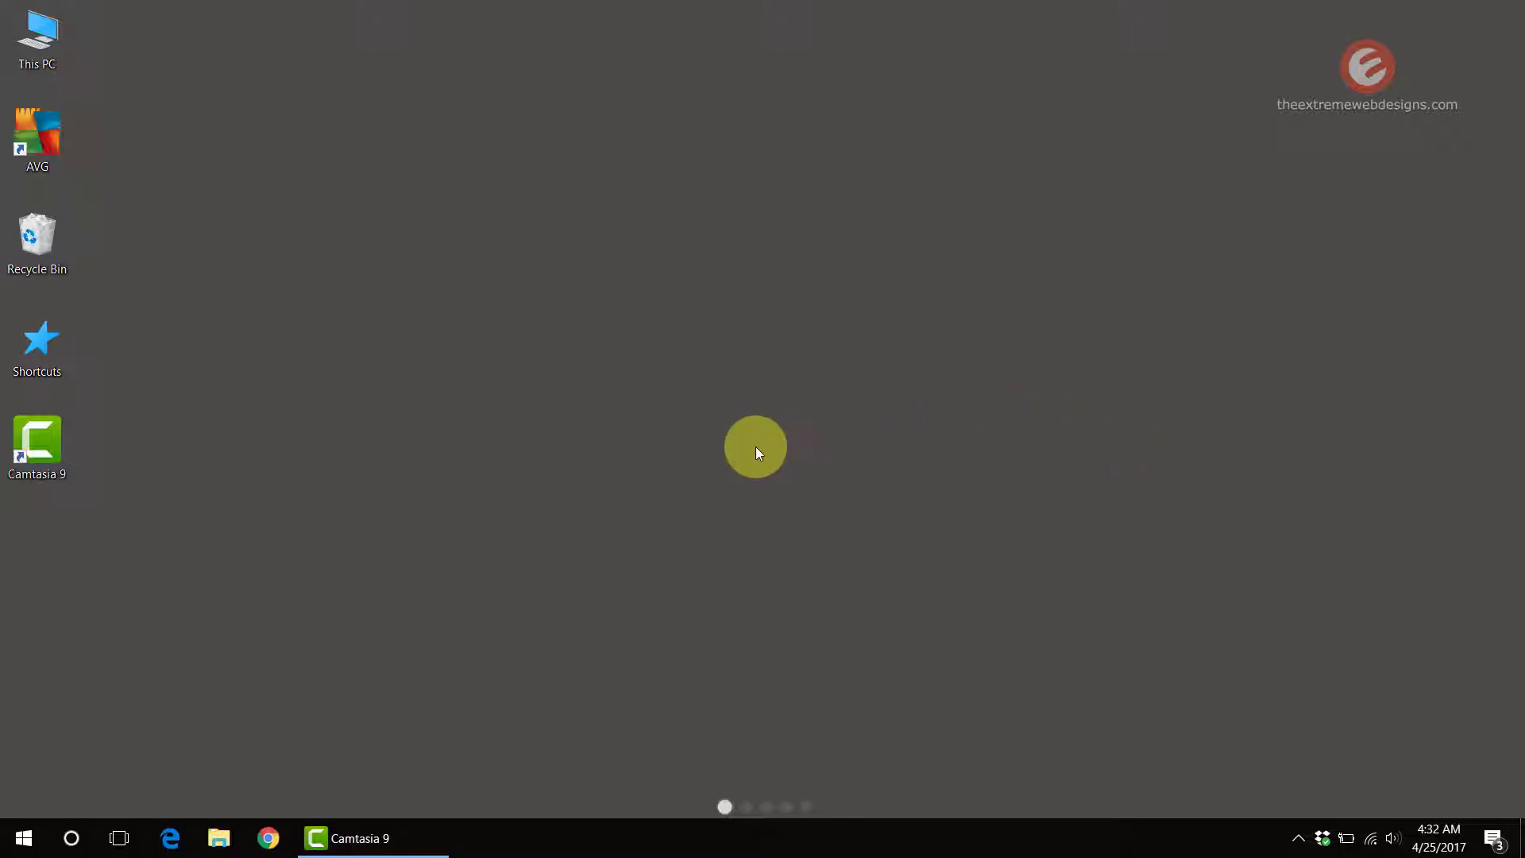
Step: Search 'partition' from the Start menu and launch 'Create and format hard disk partitions'
click(20, 836)
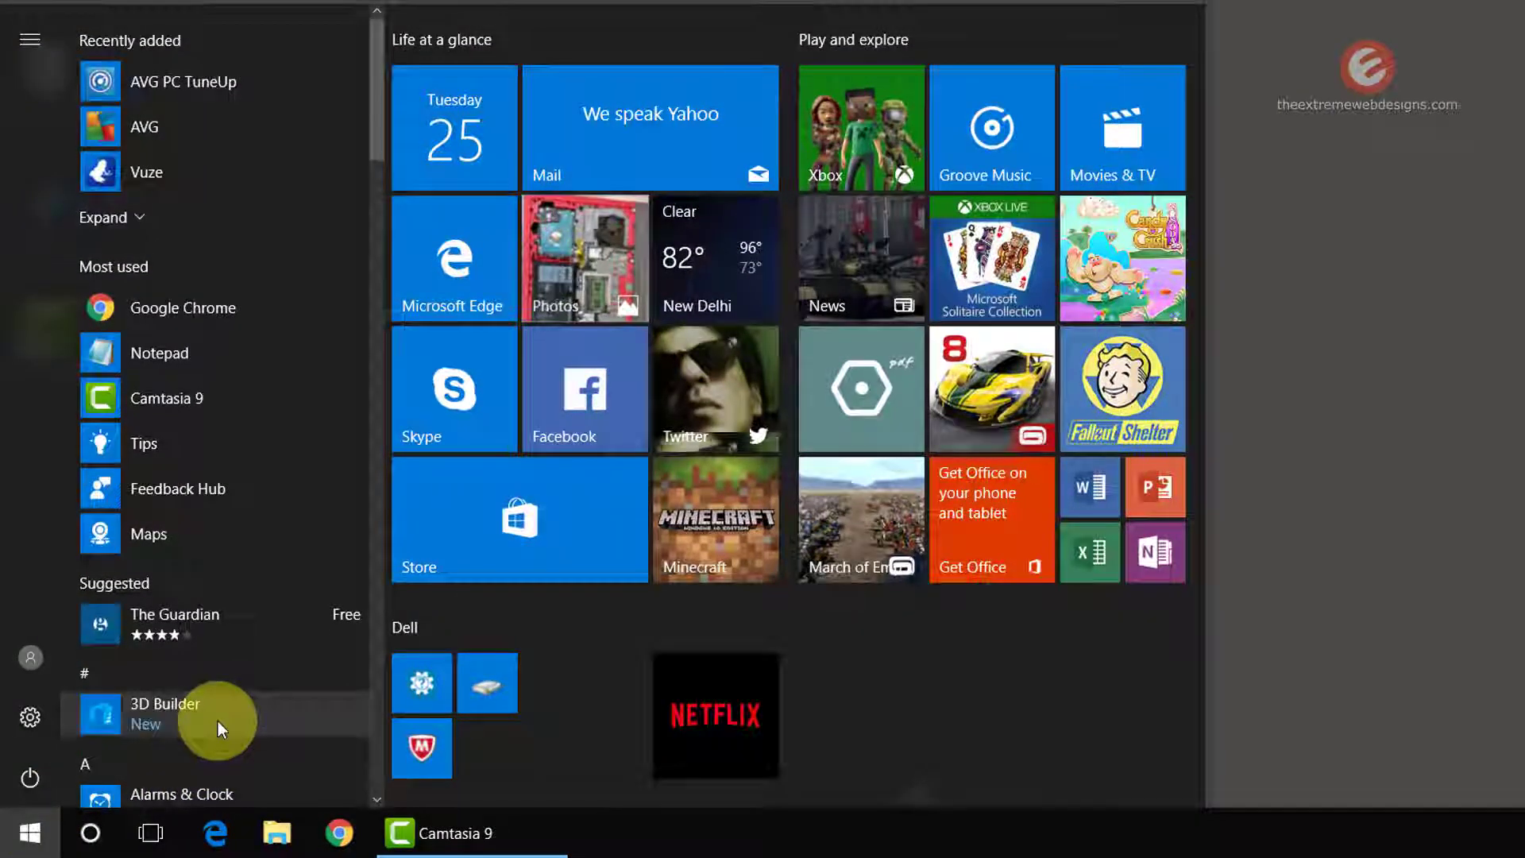
text(partition)
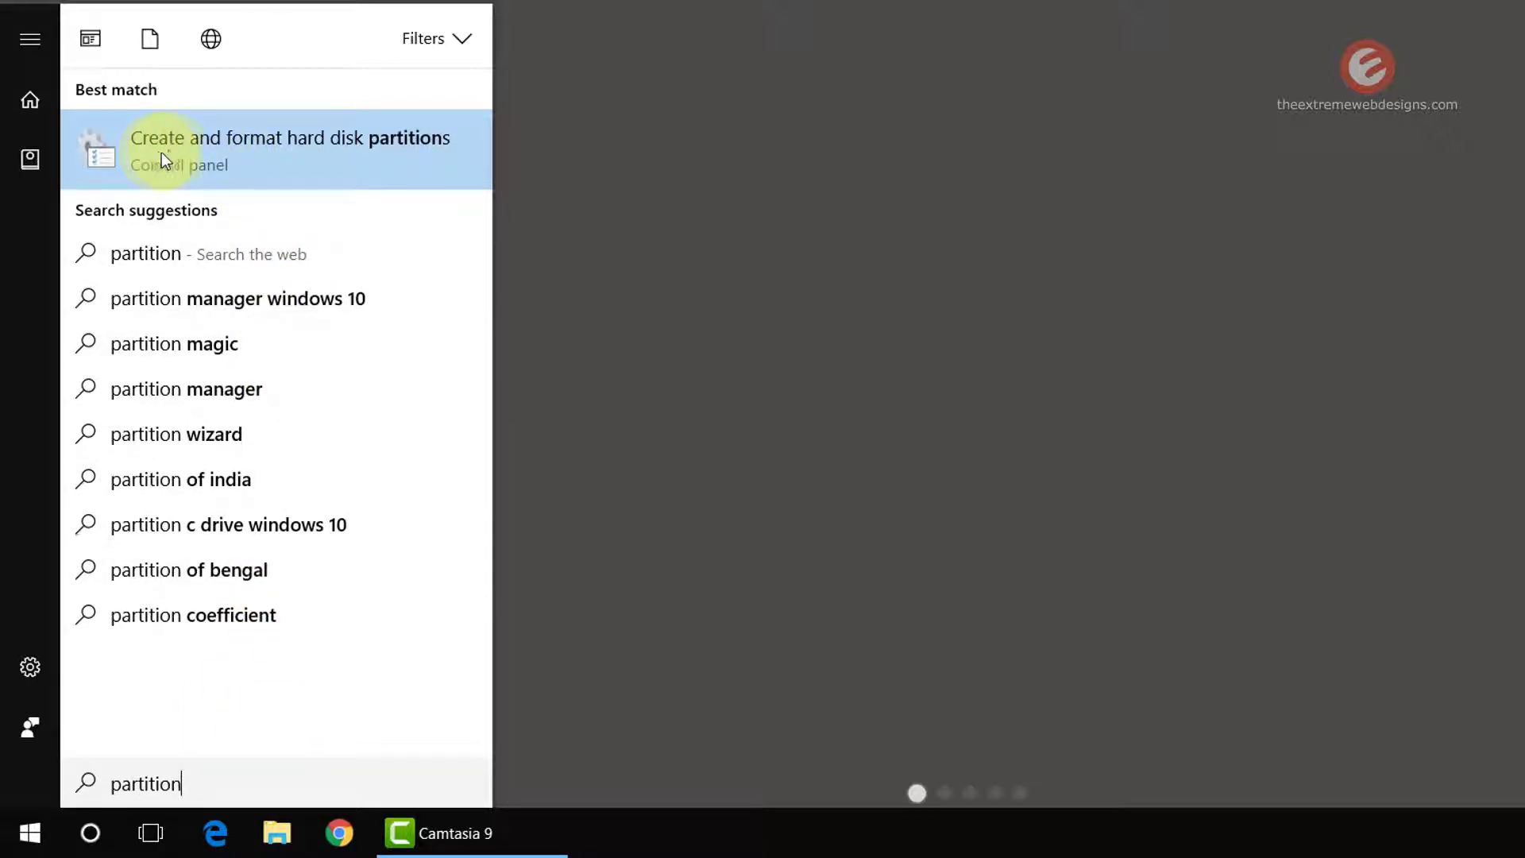
click(291, 149)
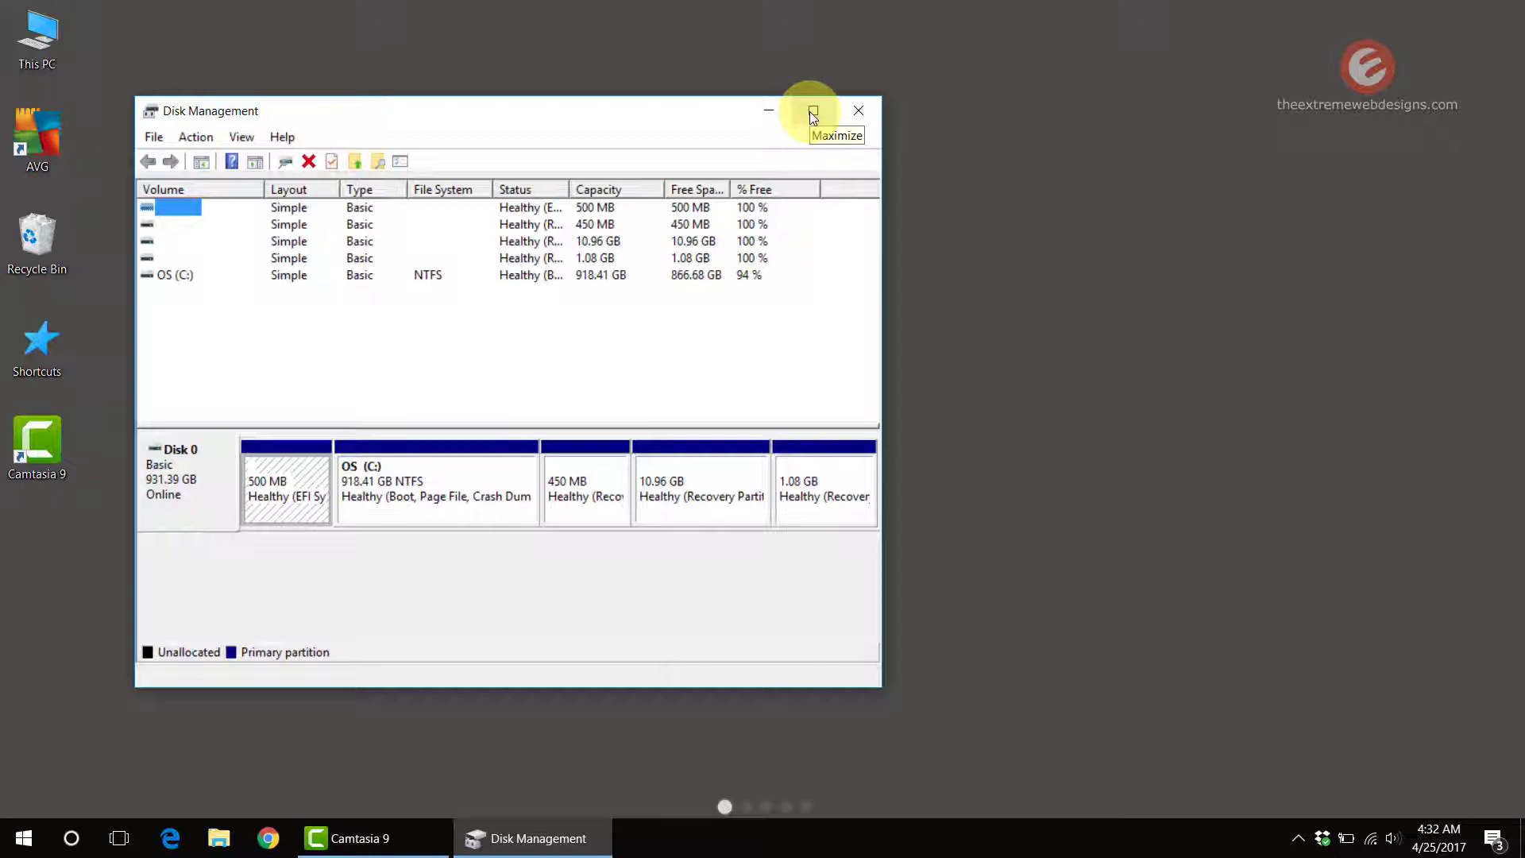
Step: Maximize the Disk Management window and select the 918.41 GB OS (C:) partition
click(811, 114)
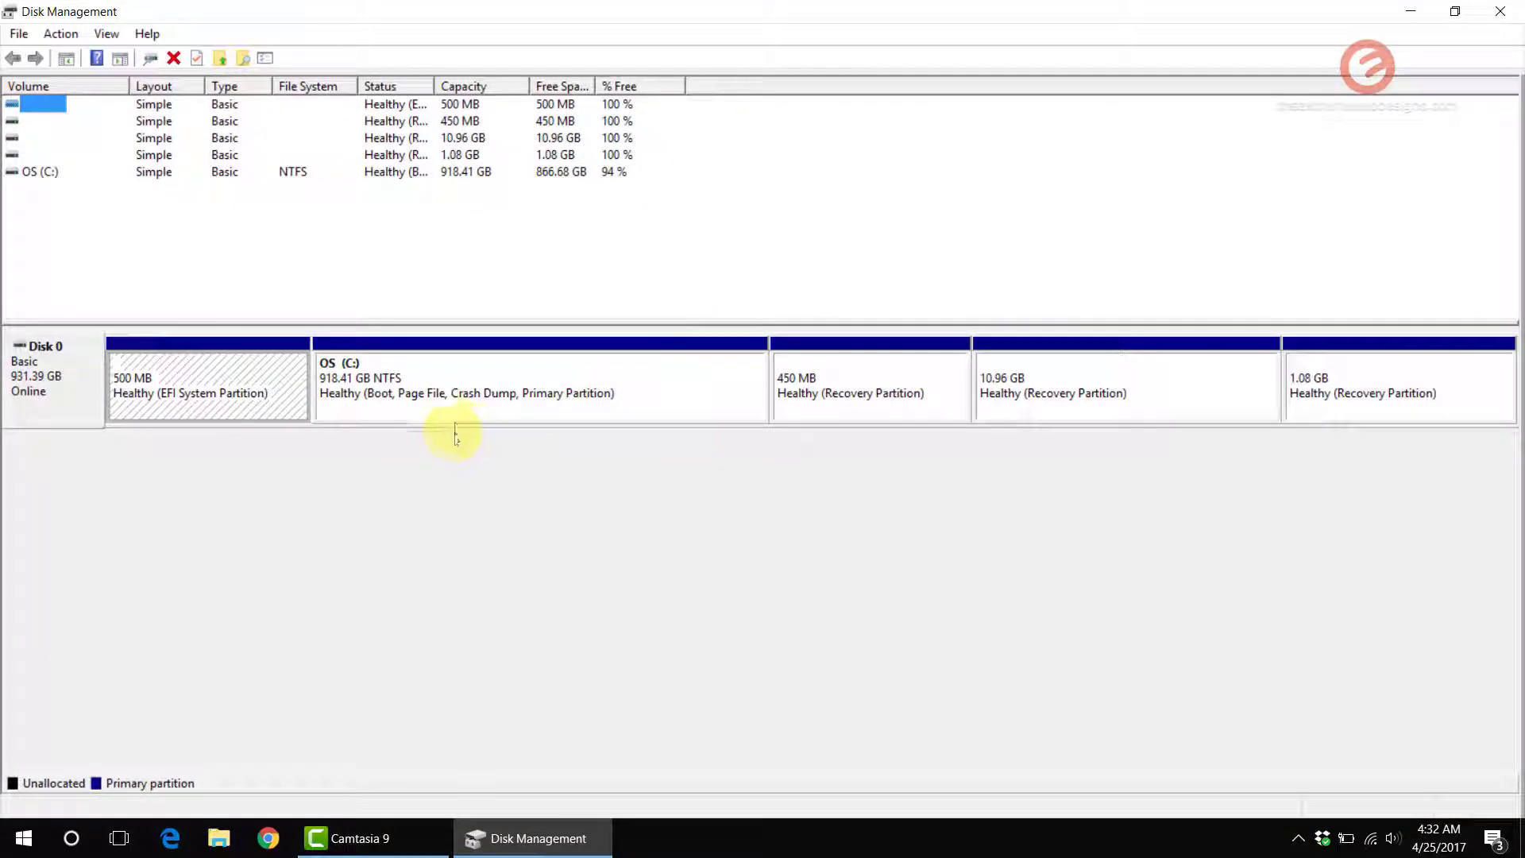
click(426, 392)
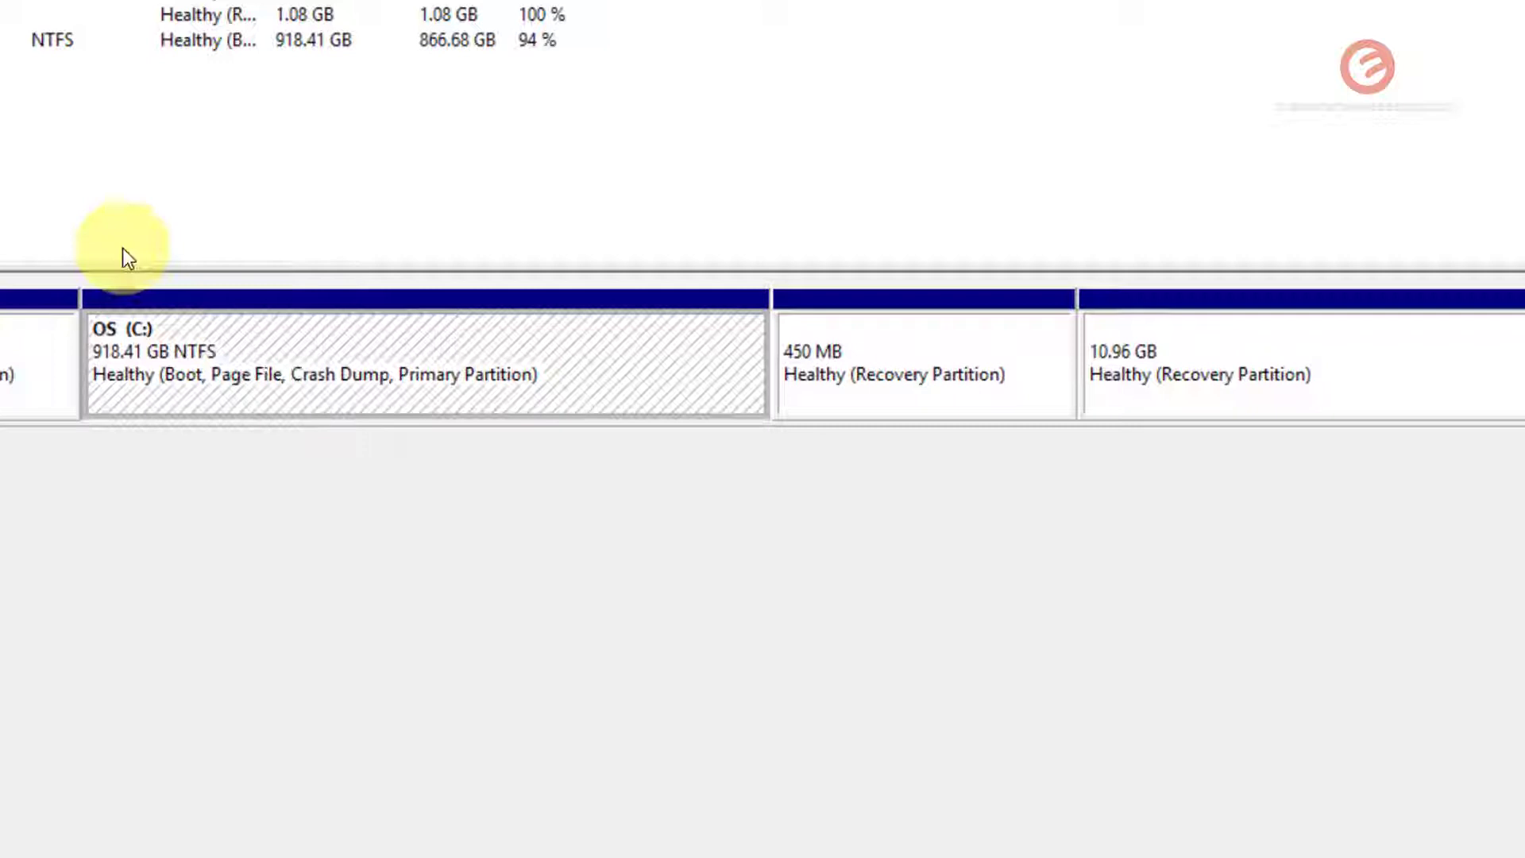
Step: Shrink the OS (C:) volume by 1024 MB with Shrink Volume
right_click(252, 364)
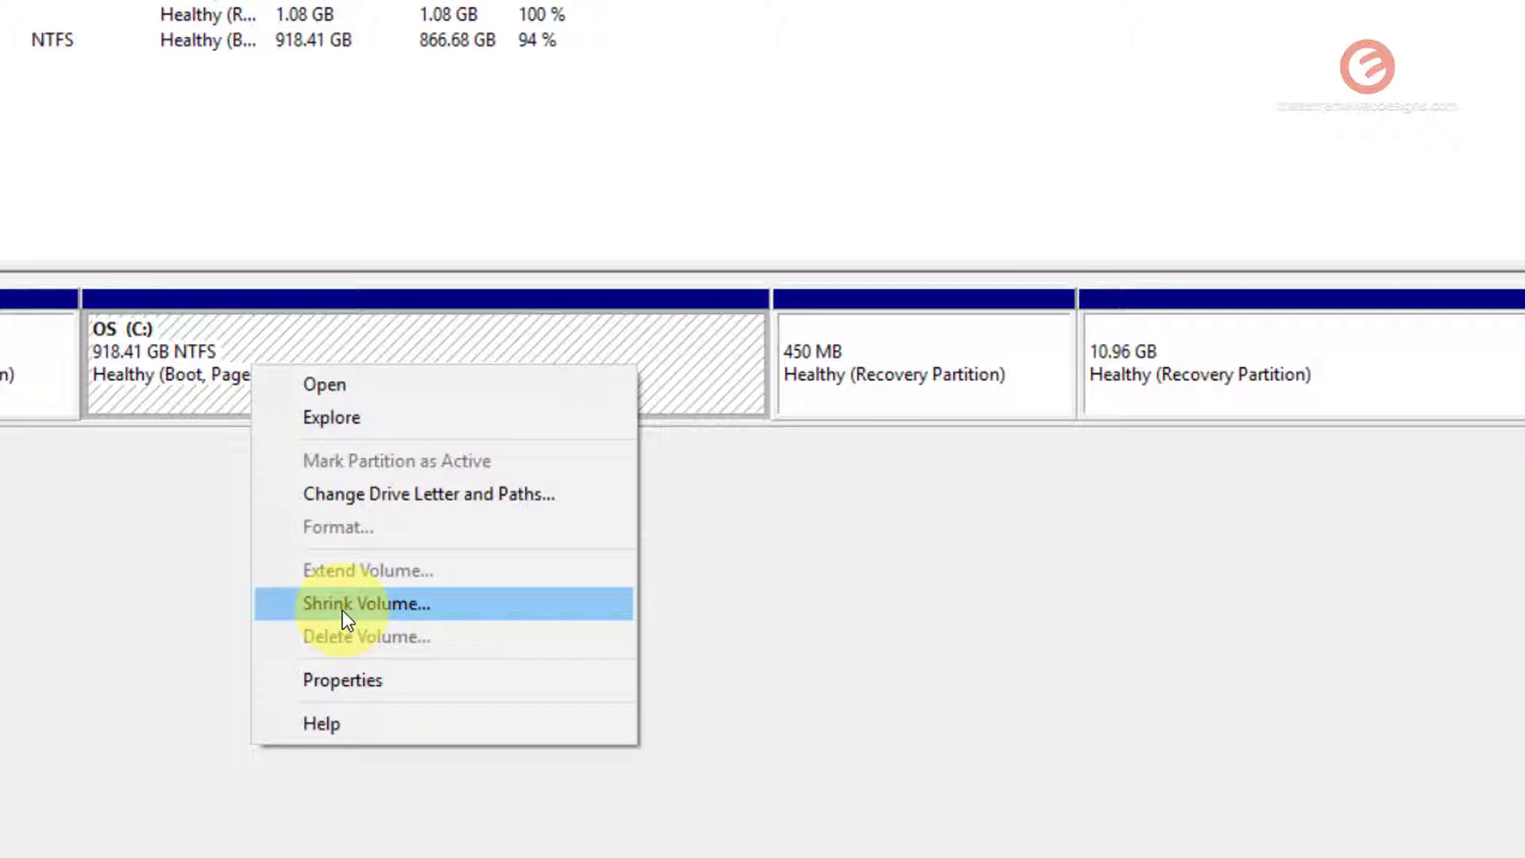
click(406, 605)
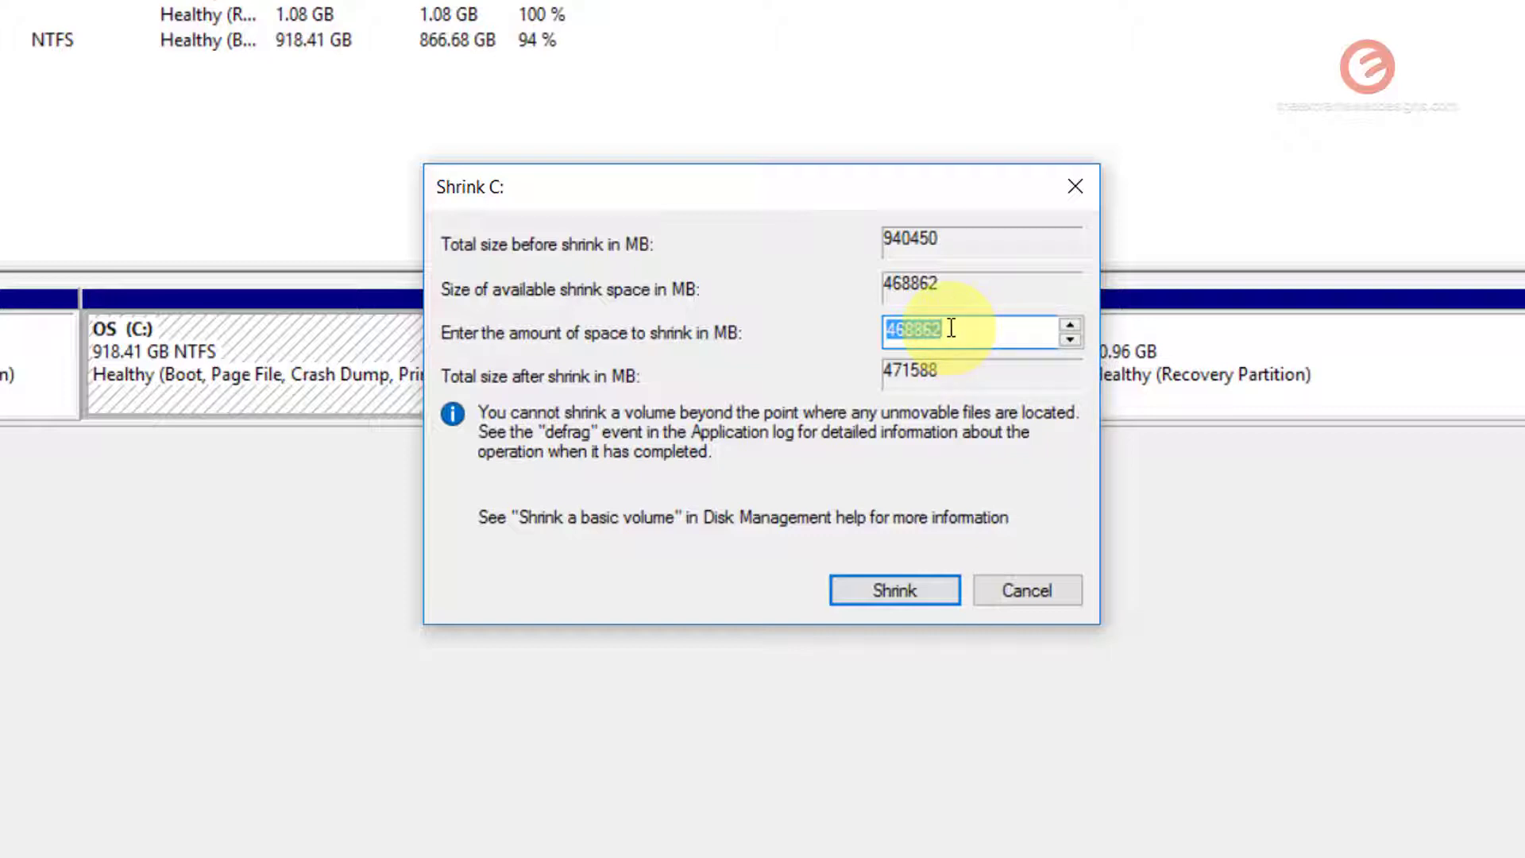
text(1024)
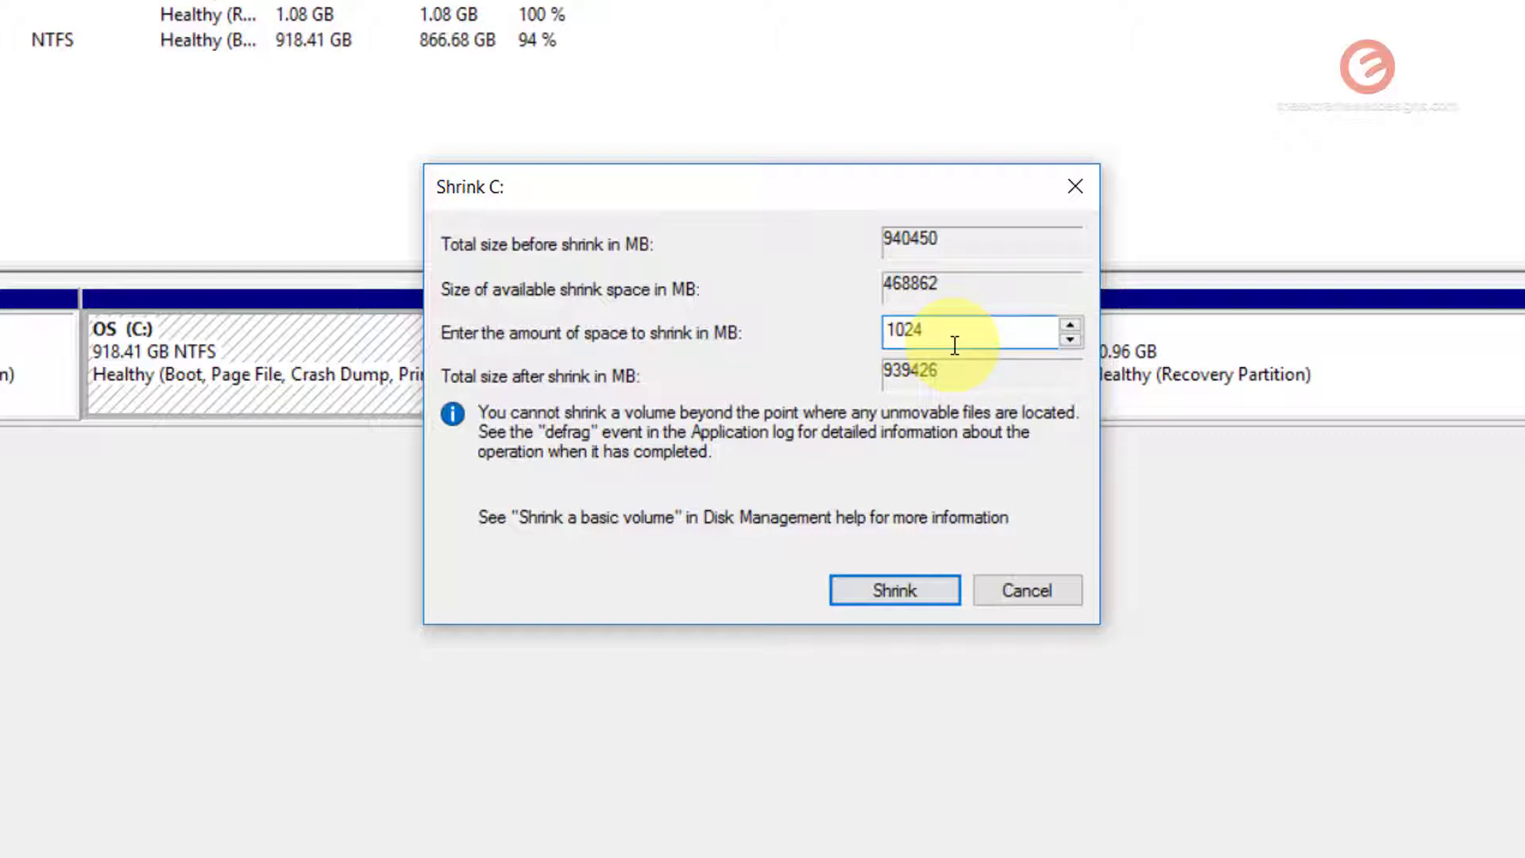
click(889, 597)
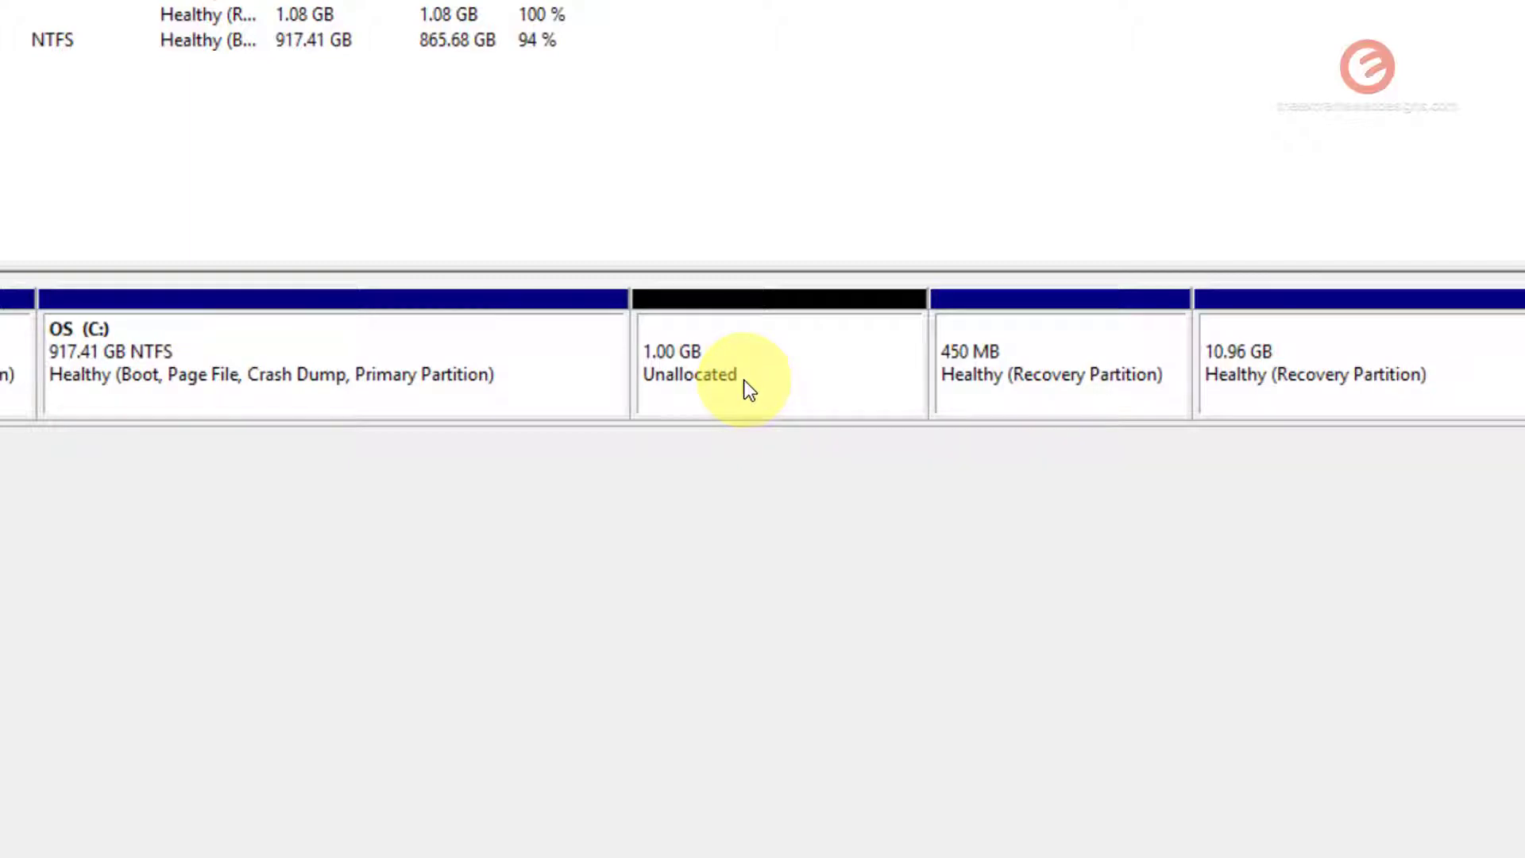
Step: Select the new 1.00 GB unallocated block, then minimize everything to show the desktop
click(762, 409)
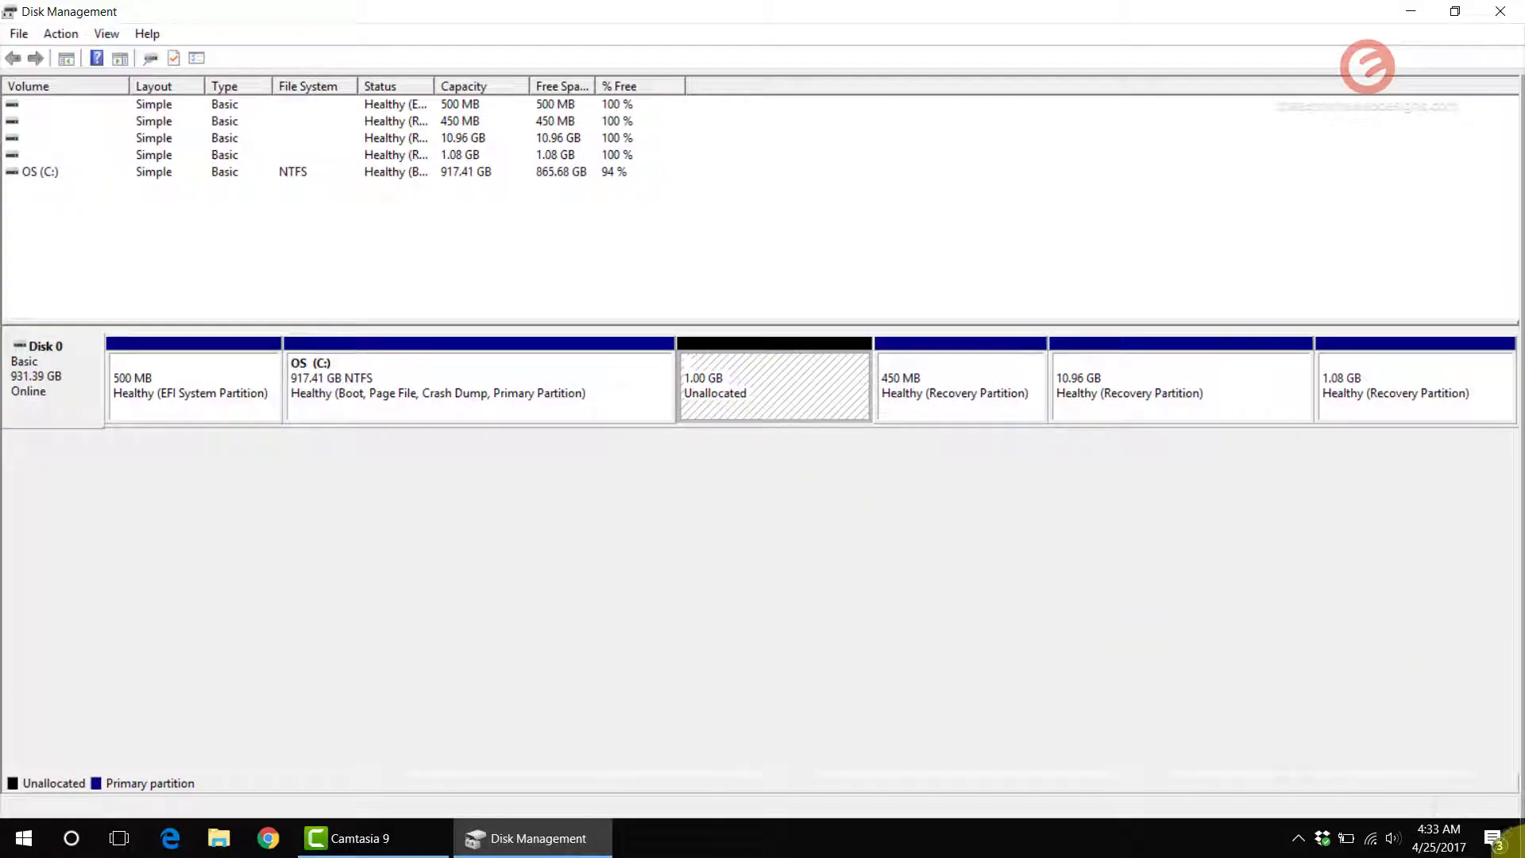
click(1515, 844)
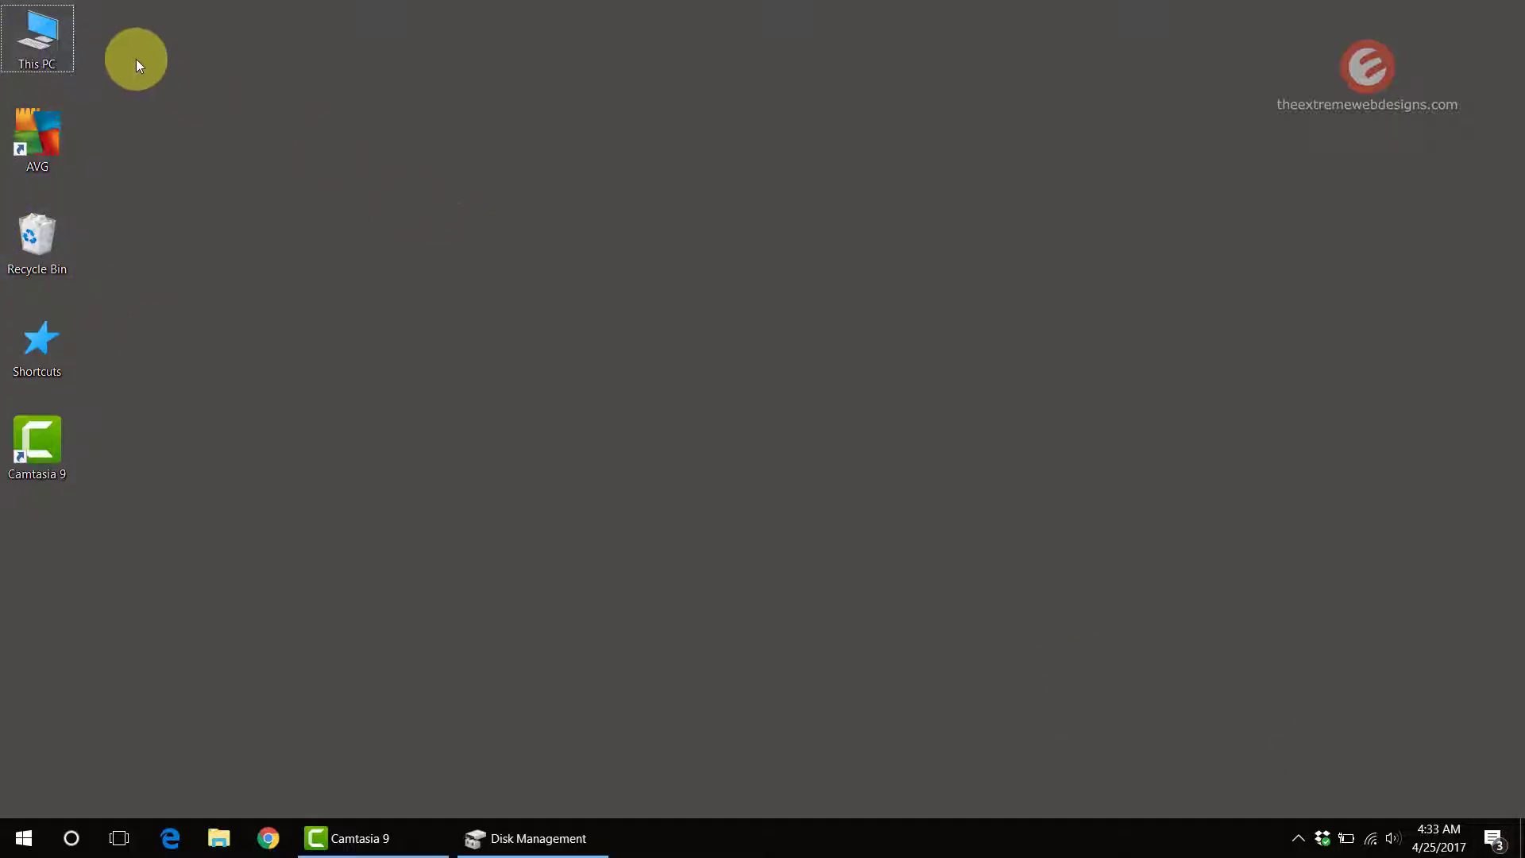
Step: Open This PC to confirm only OS (C:) exists, then restore Disk Management
double_click(25, 57)
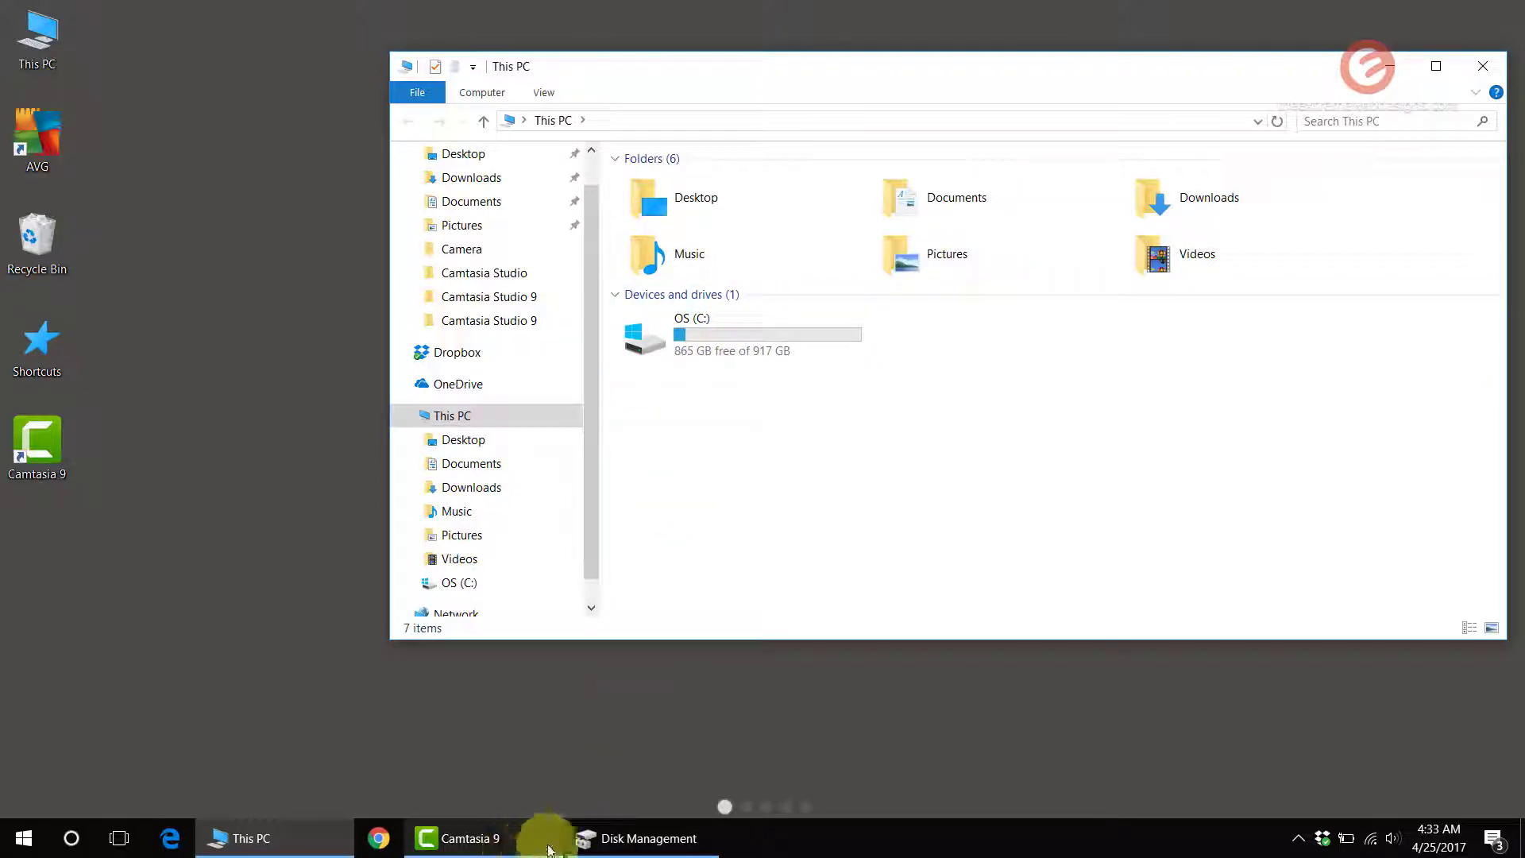
click(596, 835)
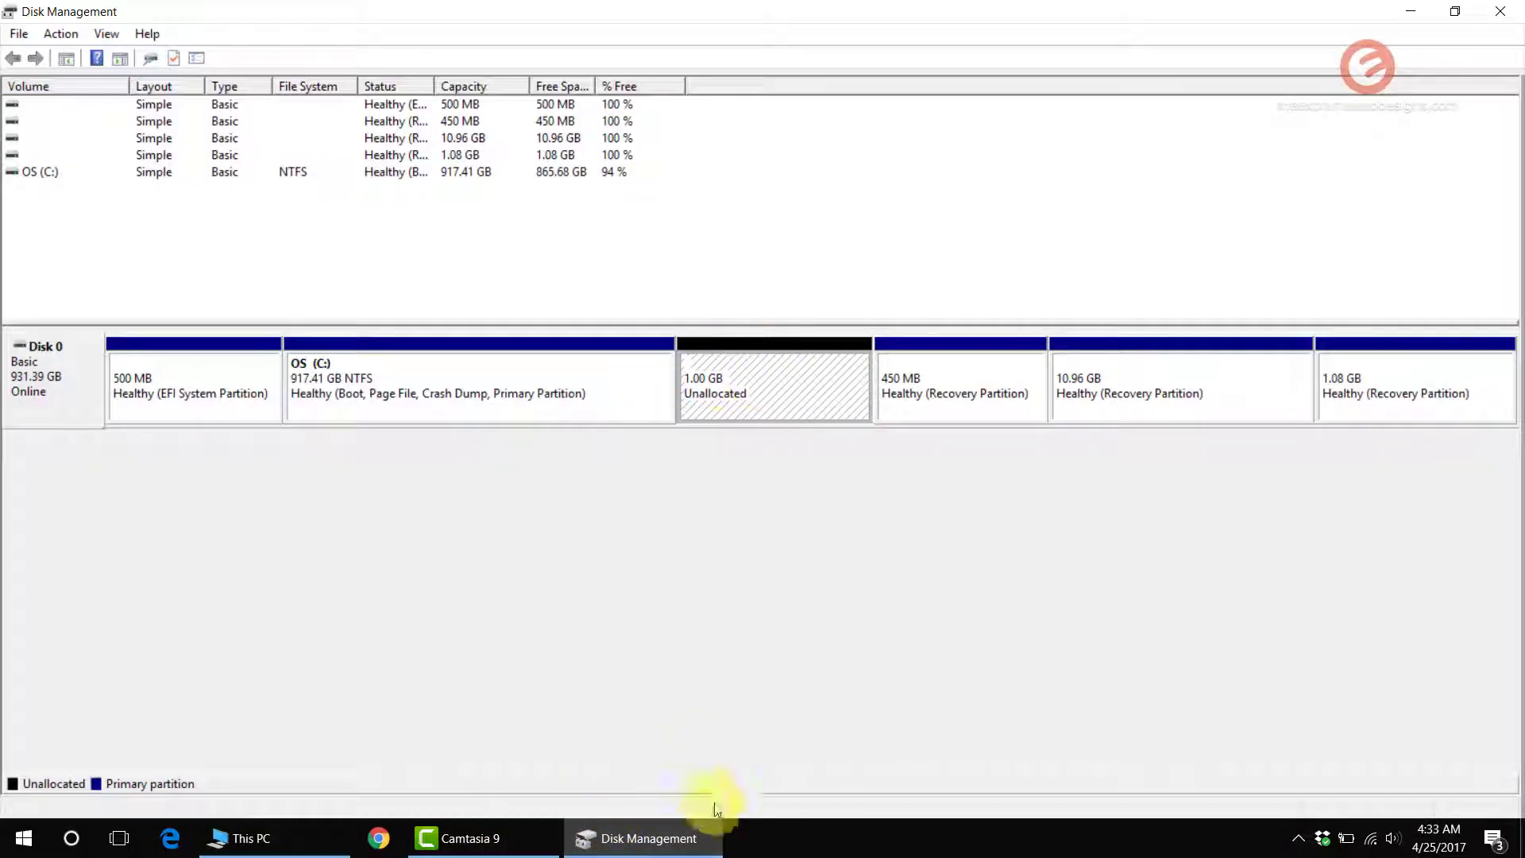
click(664, 835)
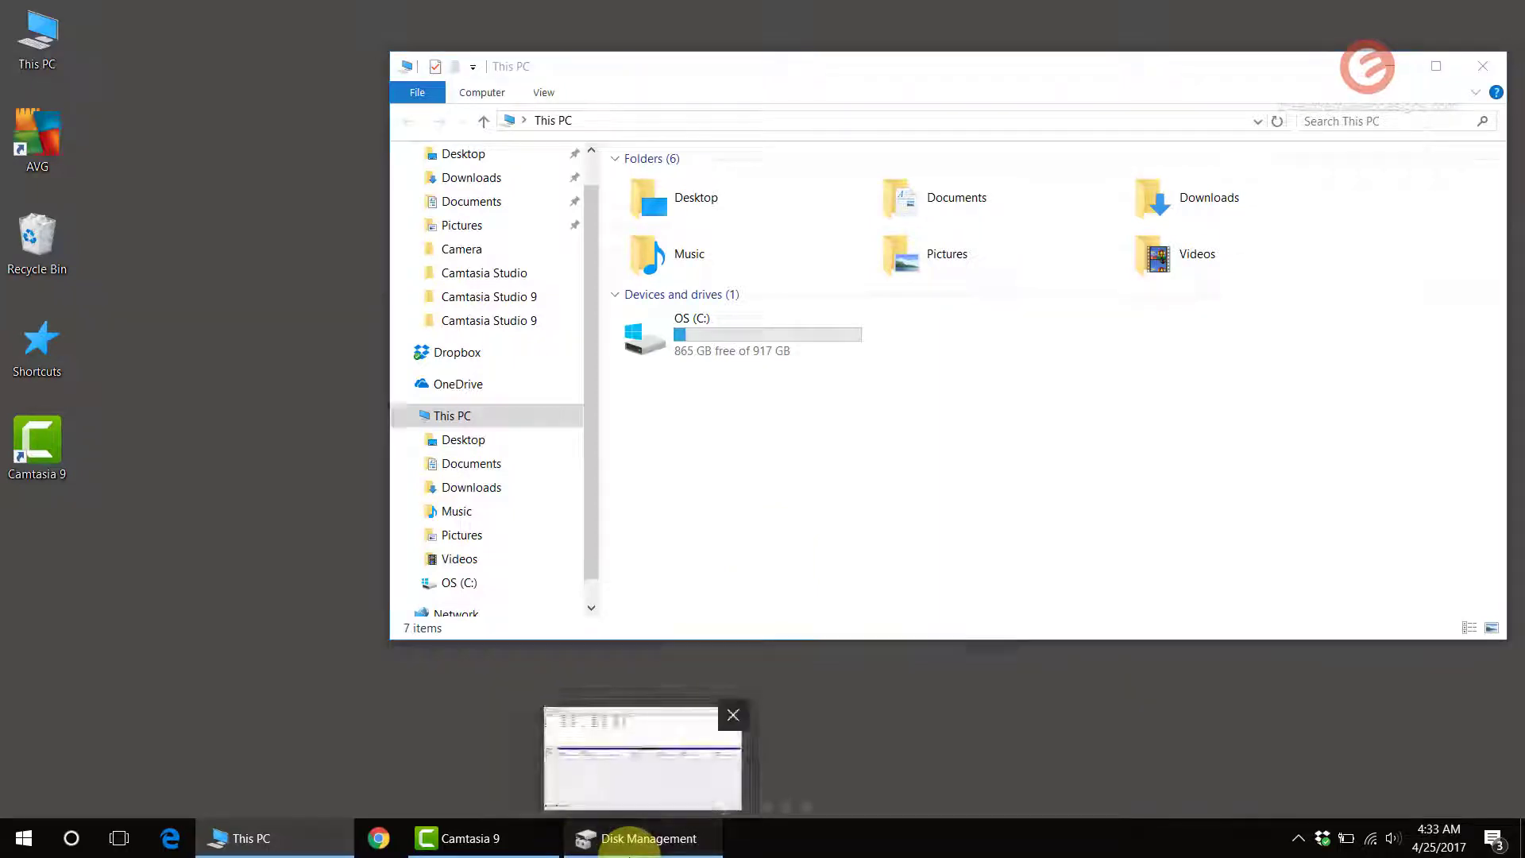
click(629, 844)
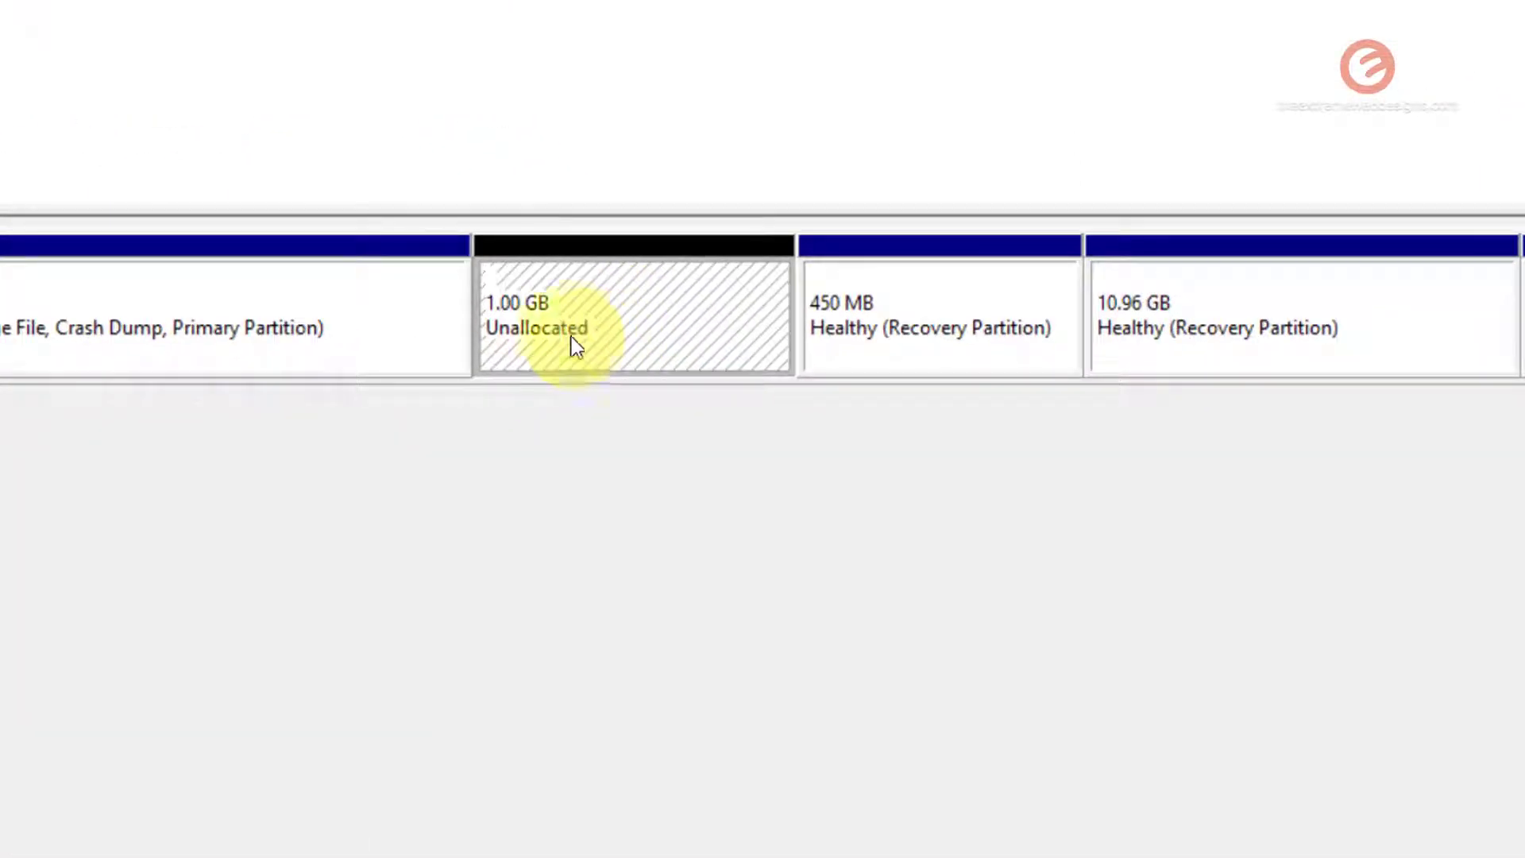
Step: Start a New Simple Volume on the unallocated space, keeping 1024 MB and drive letter D
right_click(616, 332)
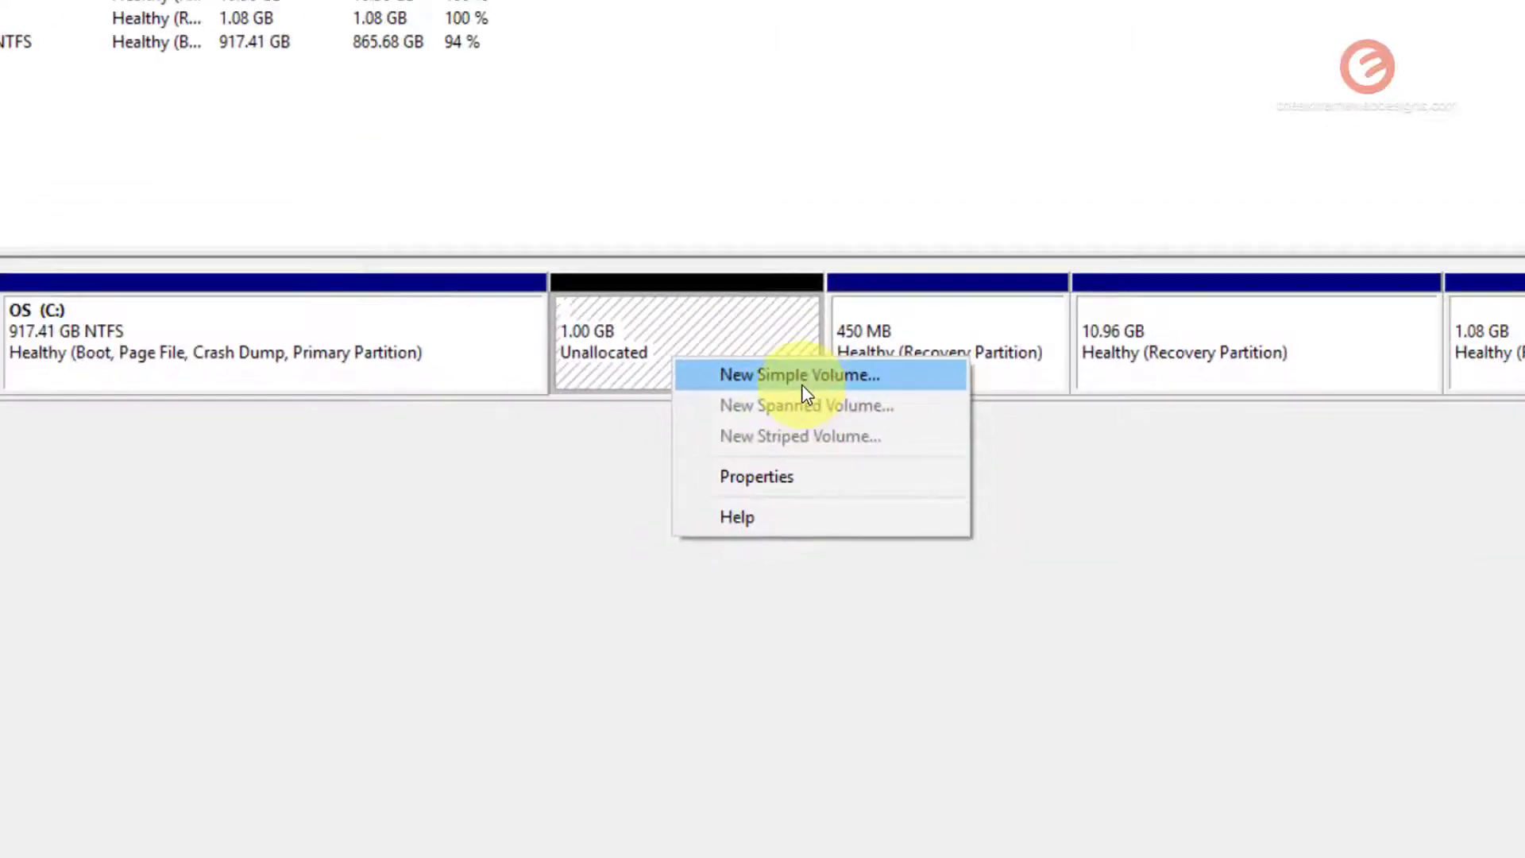
click(676, 355)
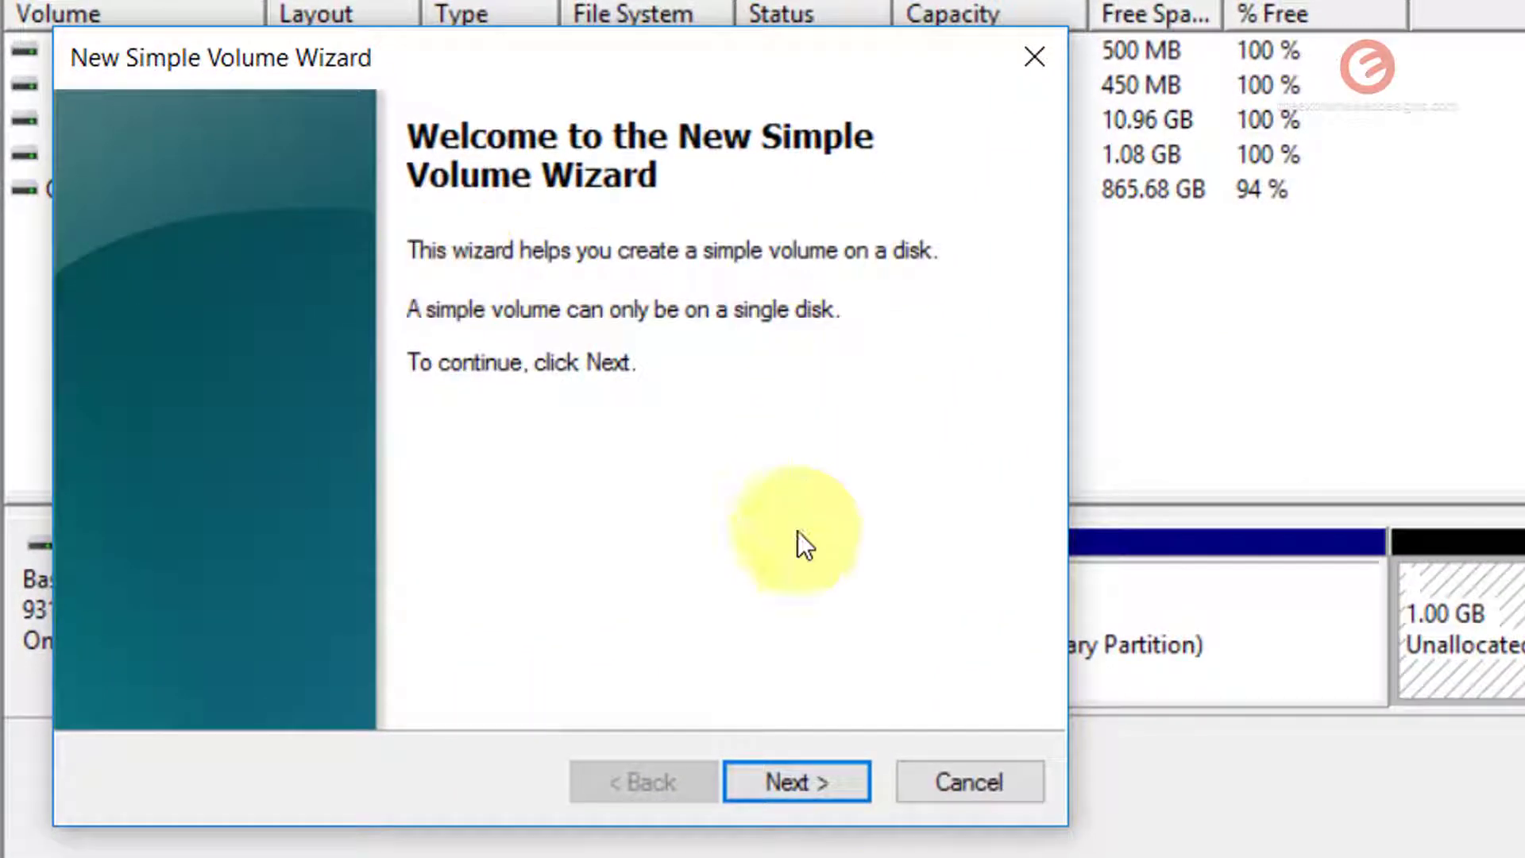
click(728, 780)
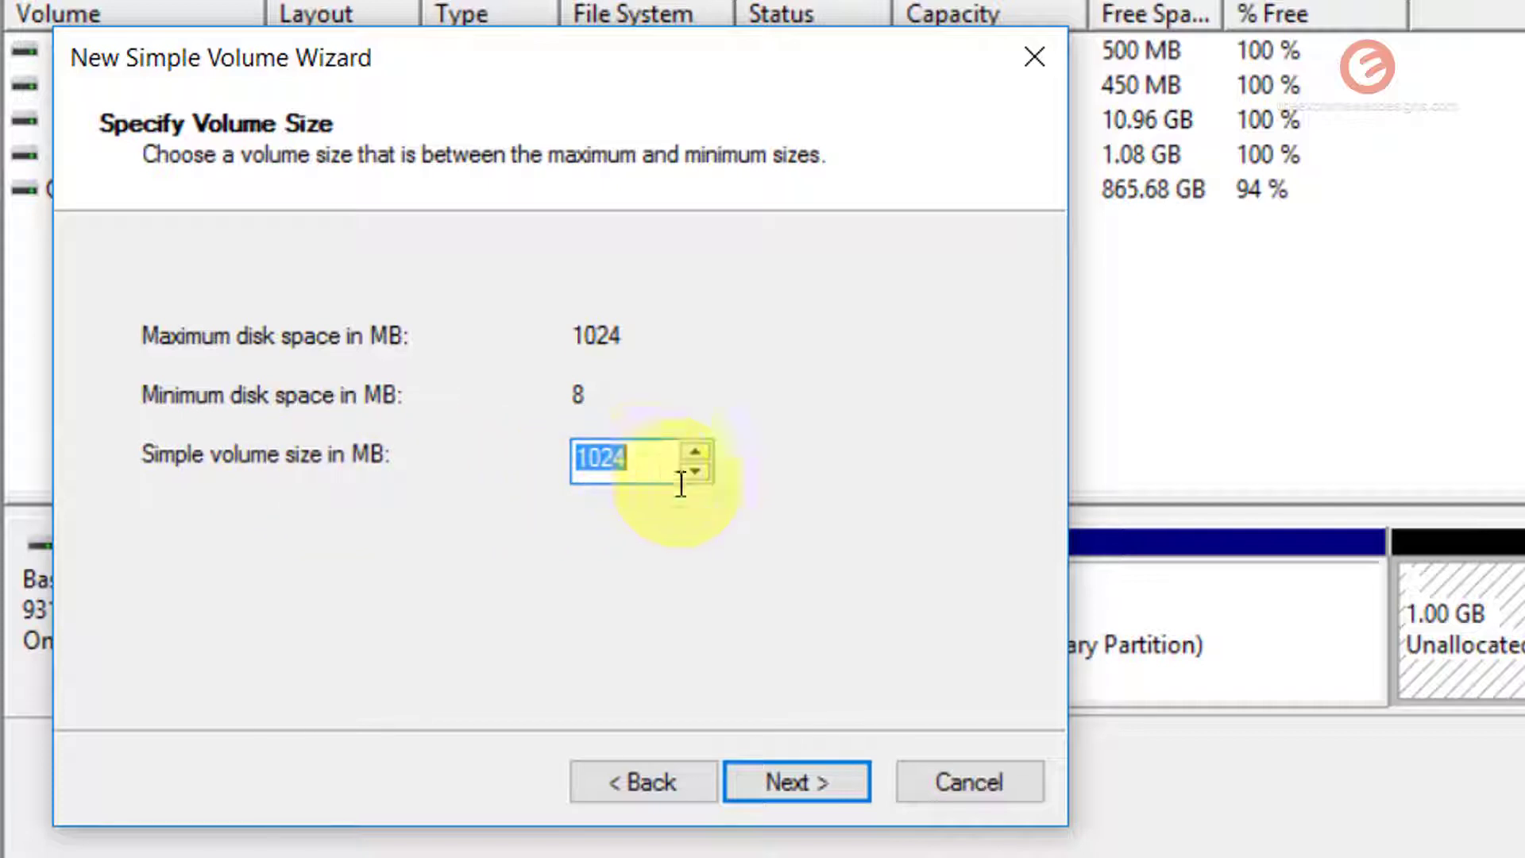
click(811, 783)
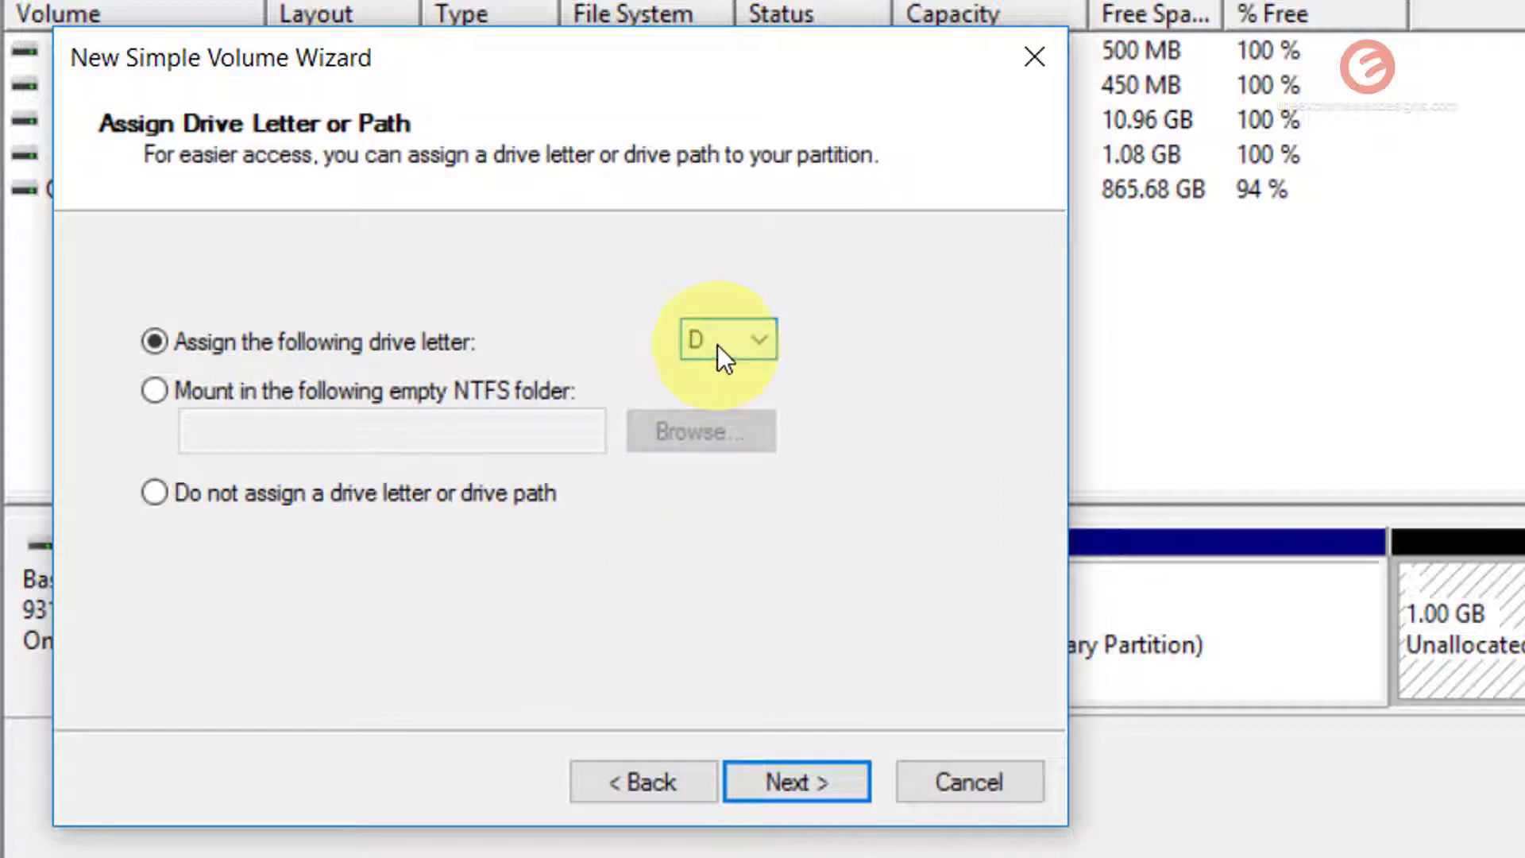
click(825, 786)
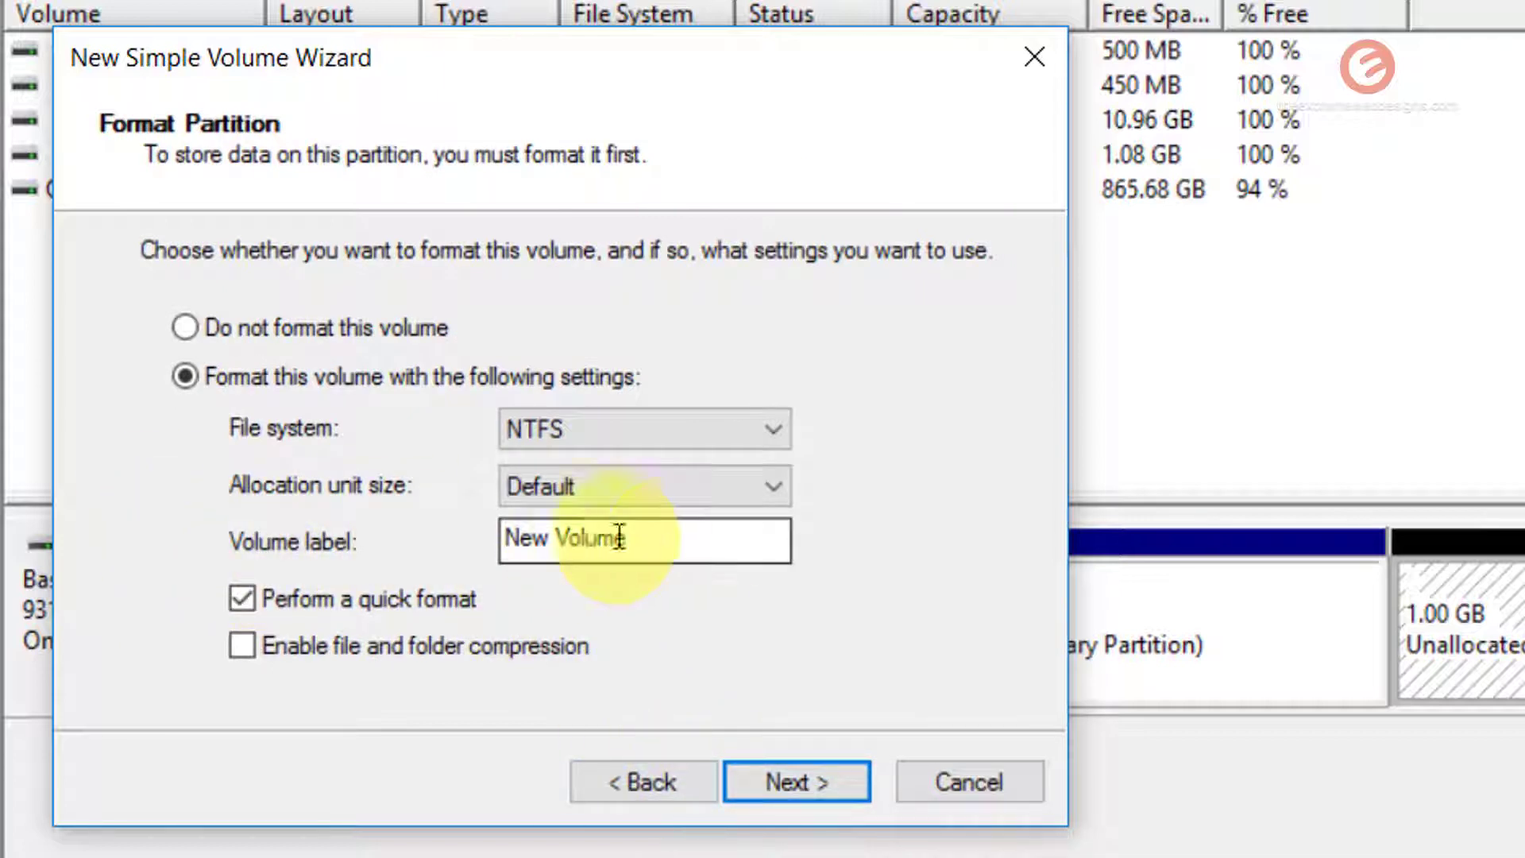
Step: Label the volume D with NTFS quick format, finish the wizard, and dismiss the Camera Upload prompt
drag(628, 538, 502, 539)
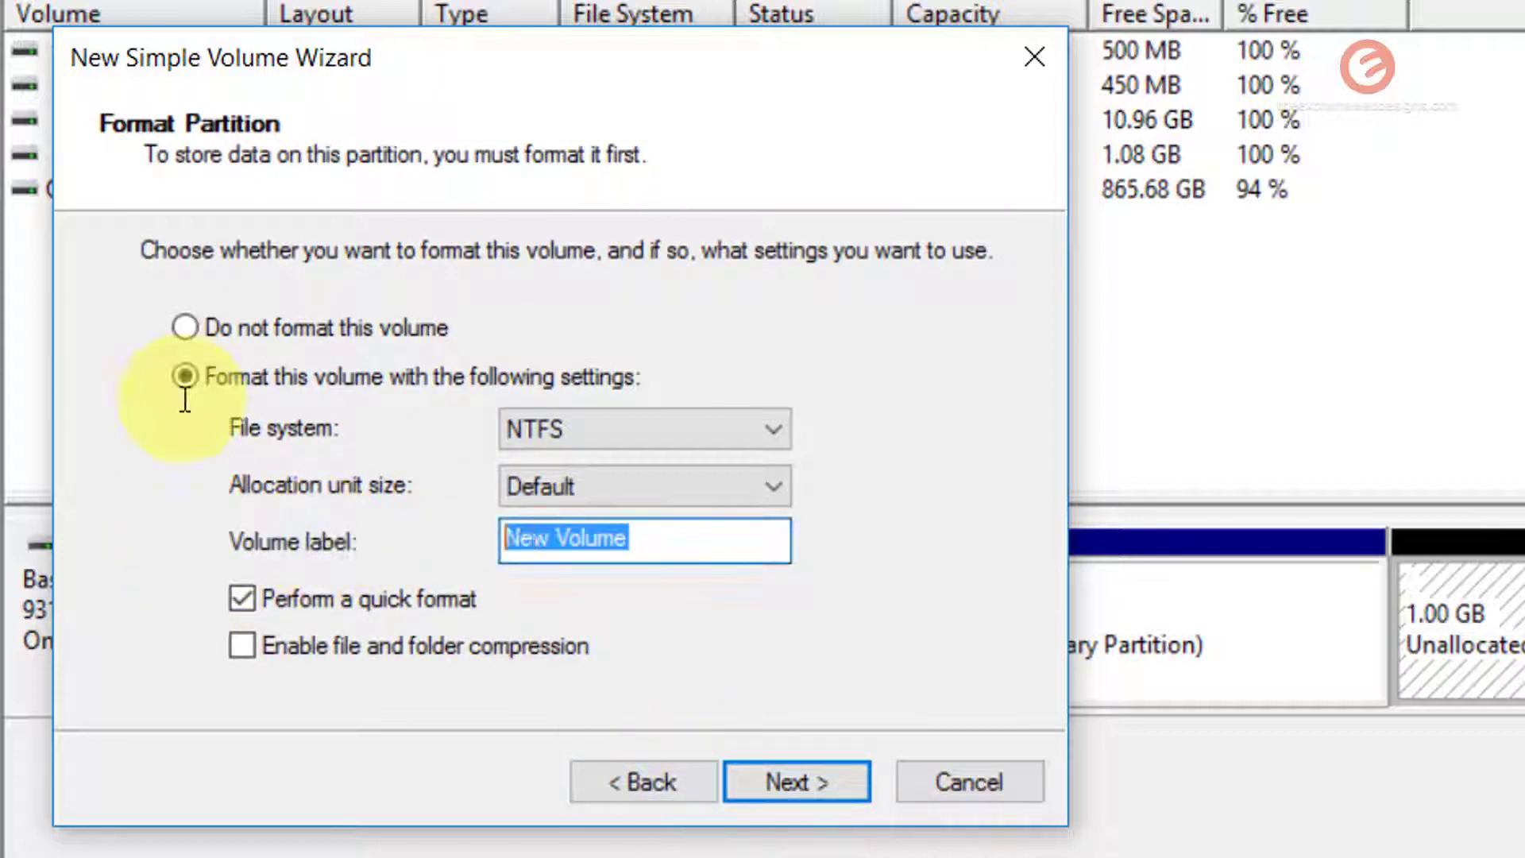
text(D)
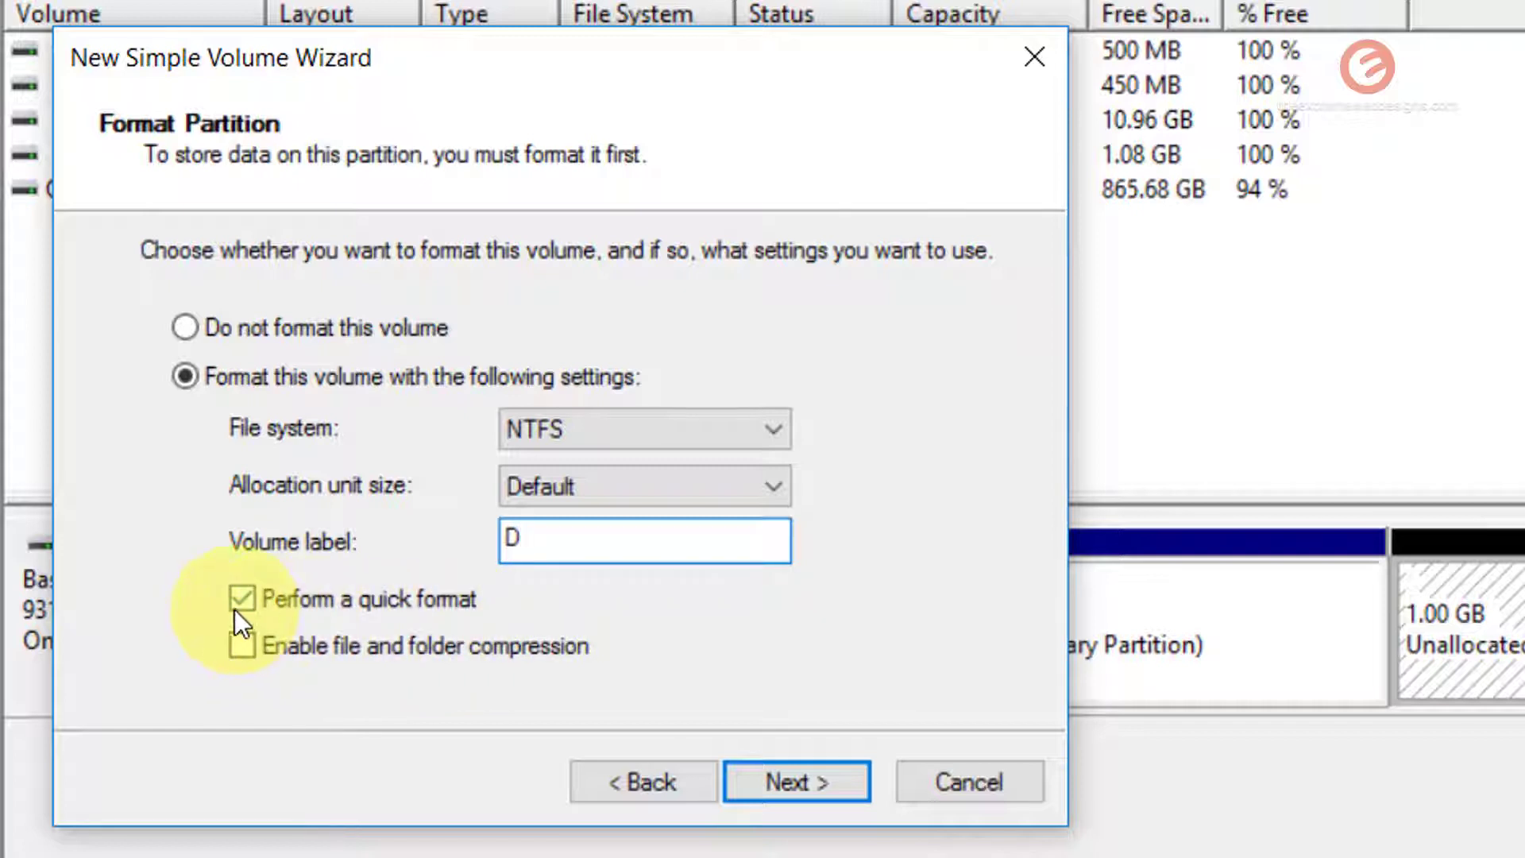
click(808, 789)
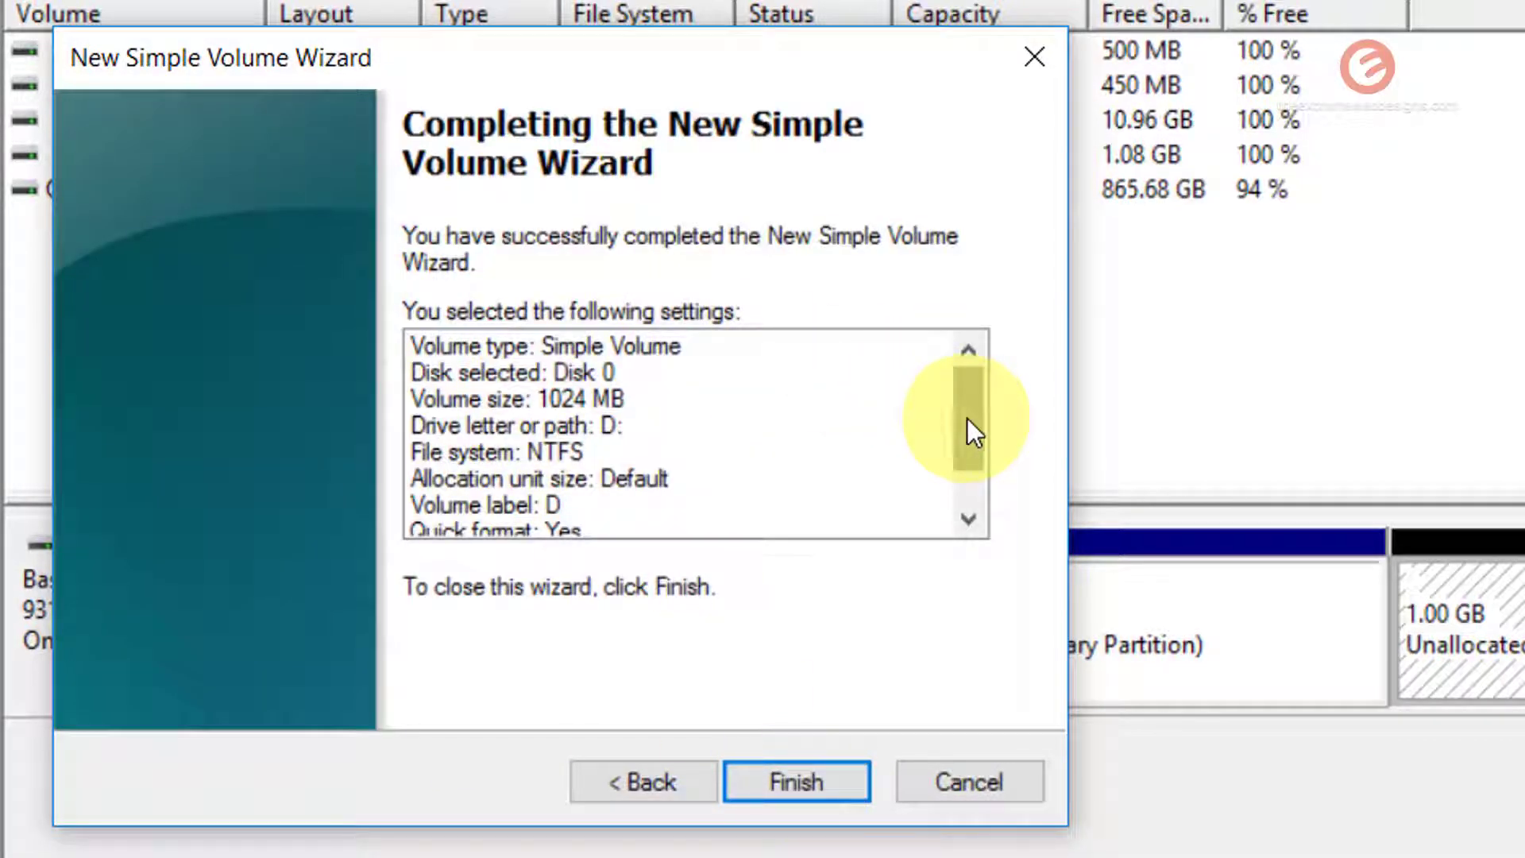
drag(970, 430, 976, 492)
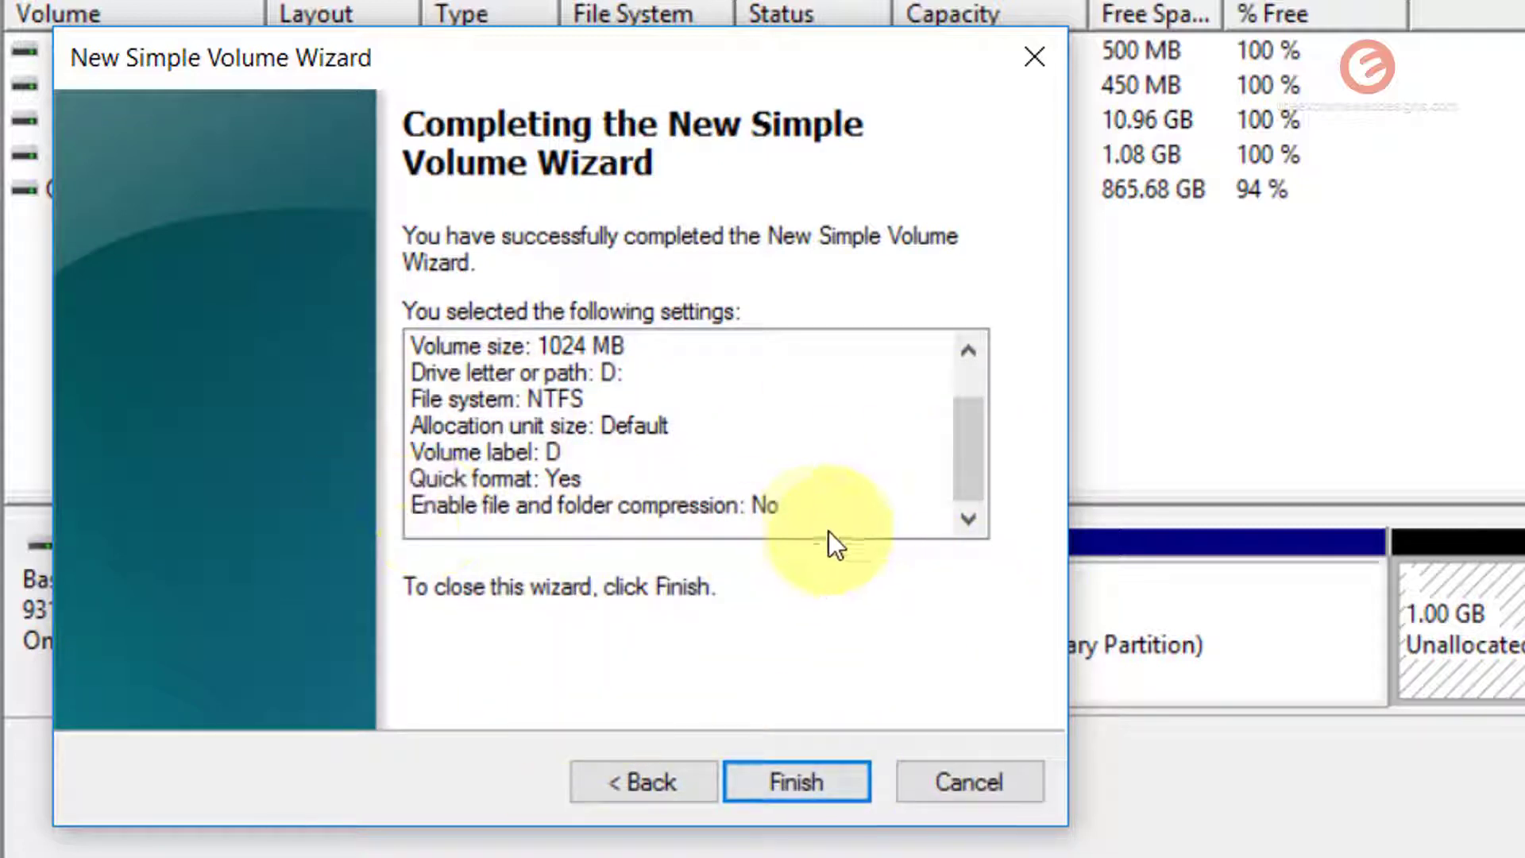
click(806, 782)
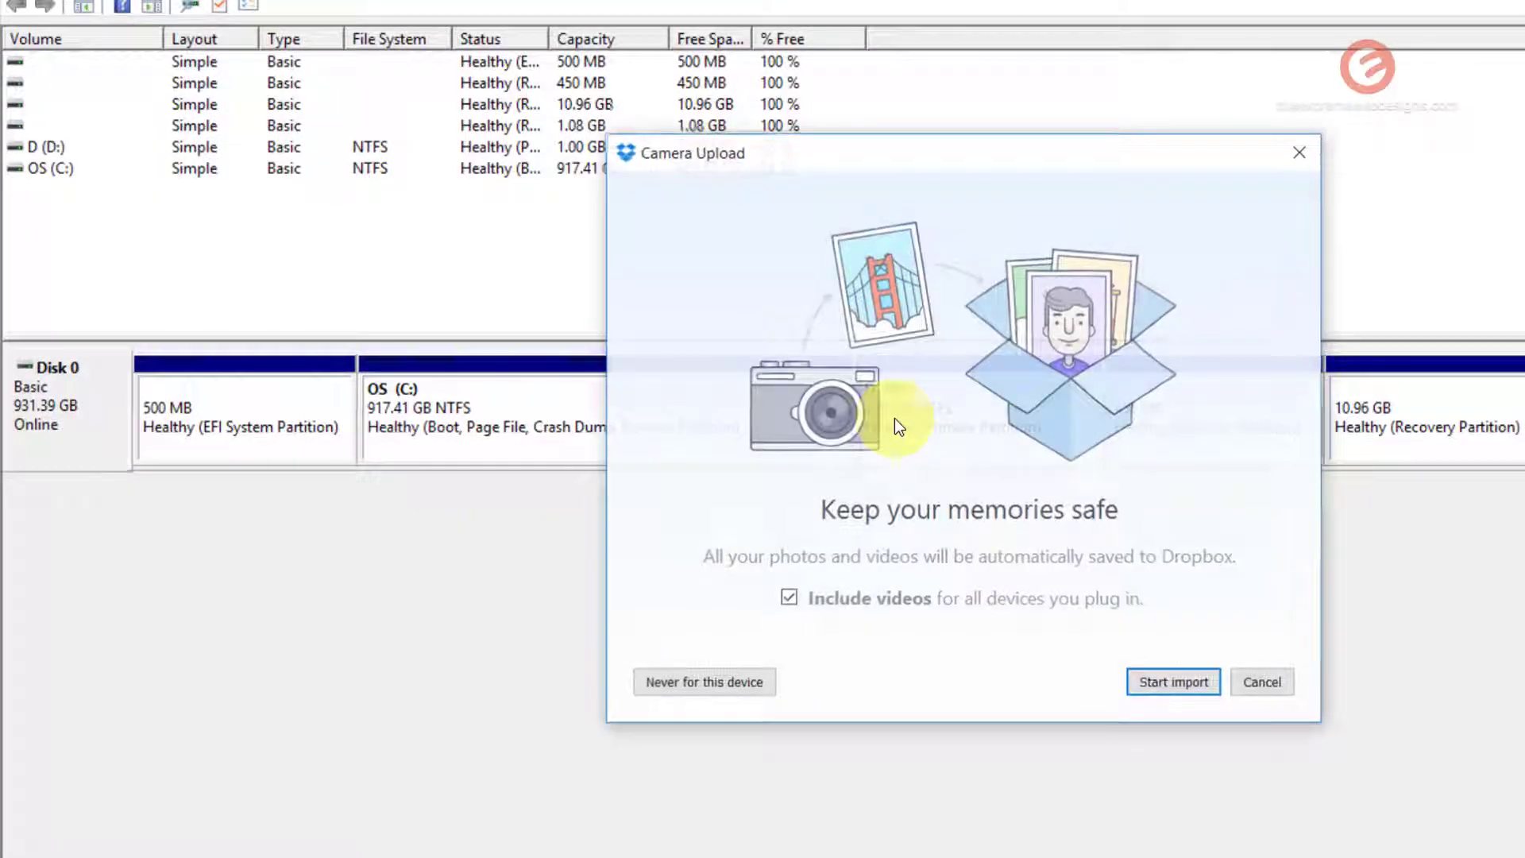
click(1241, 682)
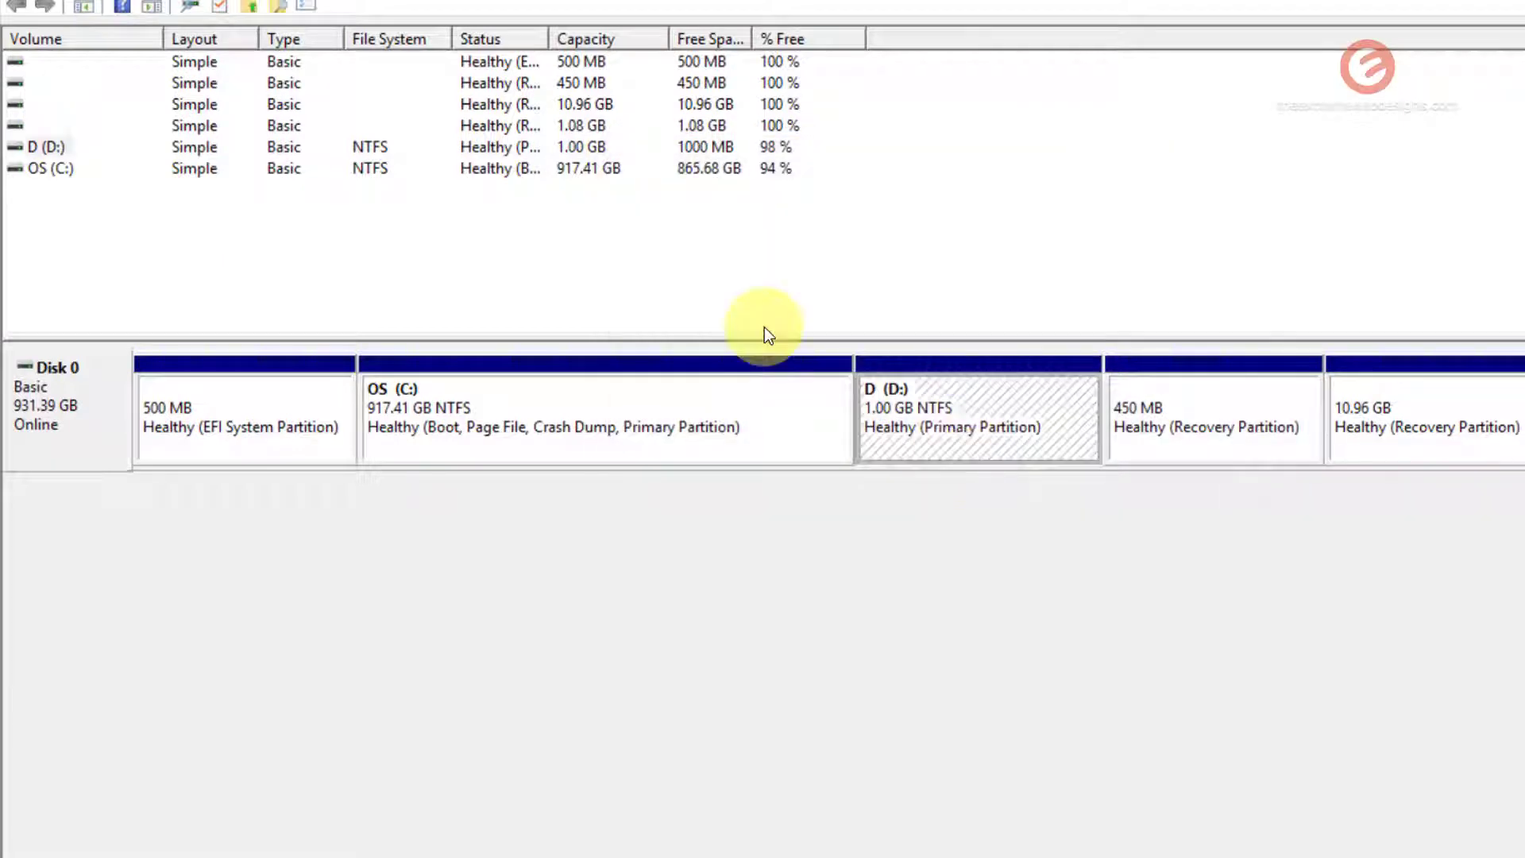
Step: Open This PC with Win+E and review, then close, the D (D:) drive's Properties
key(super+e)
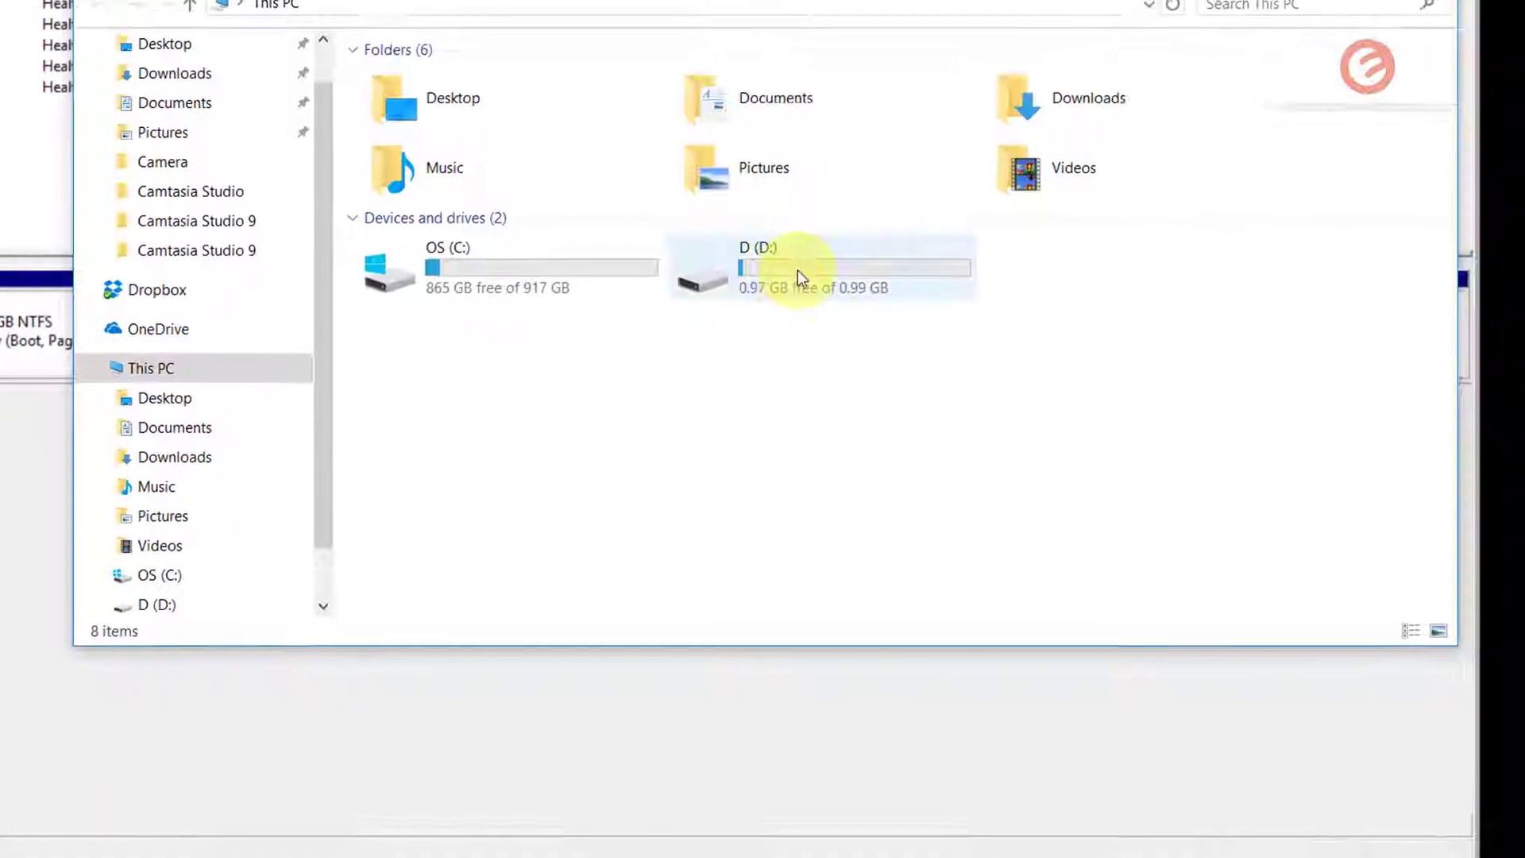
click(1223, 351)
right_click(1223, 355)
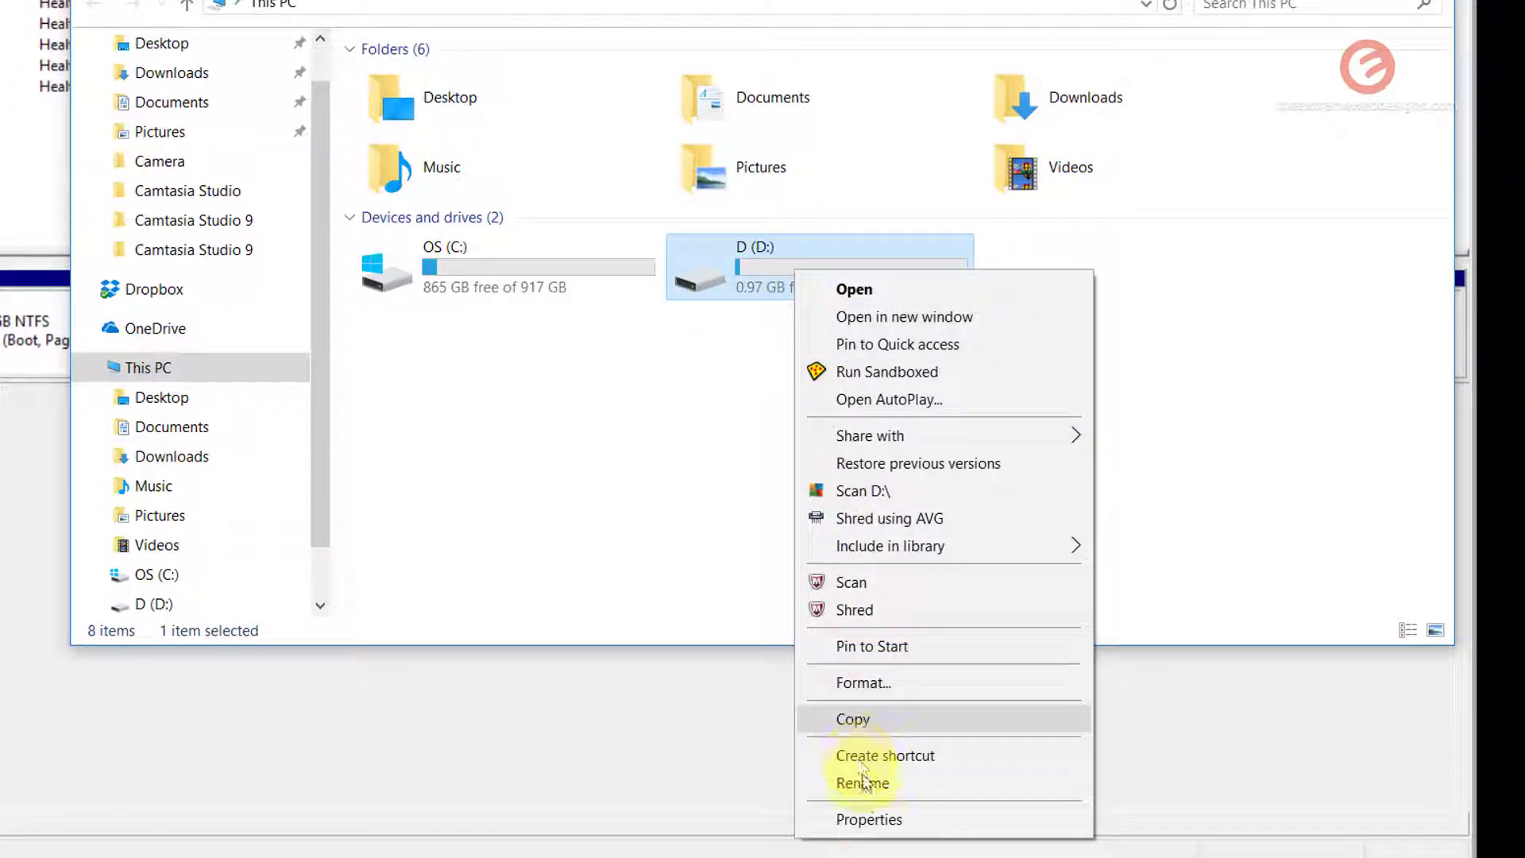
click(871, 819)
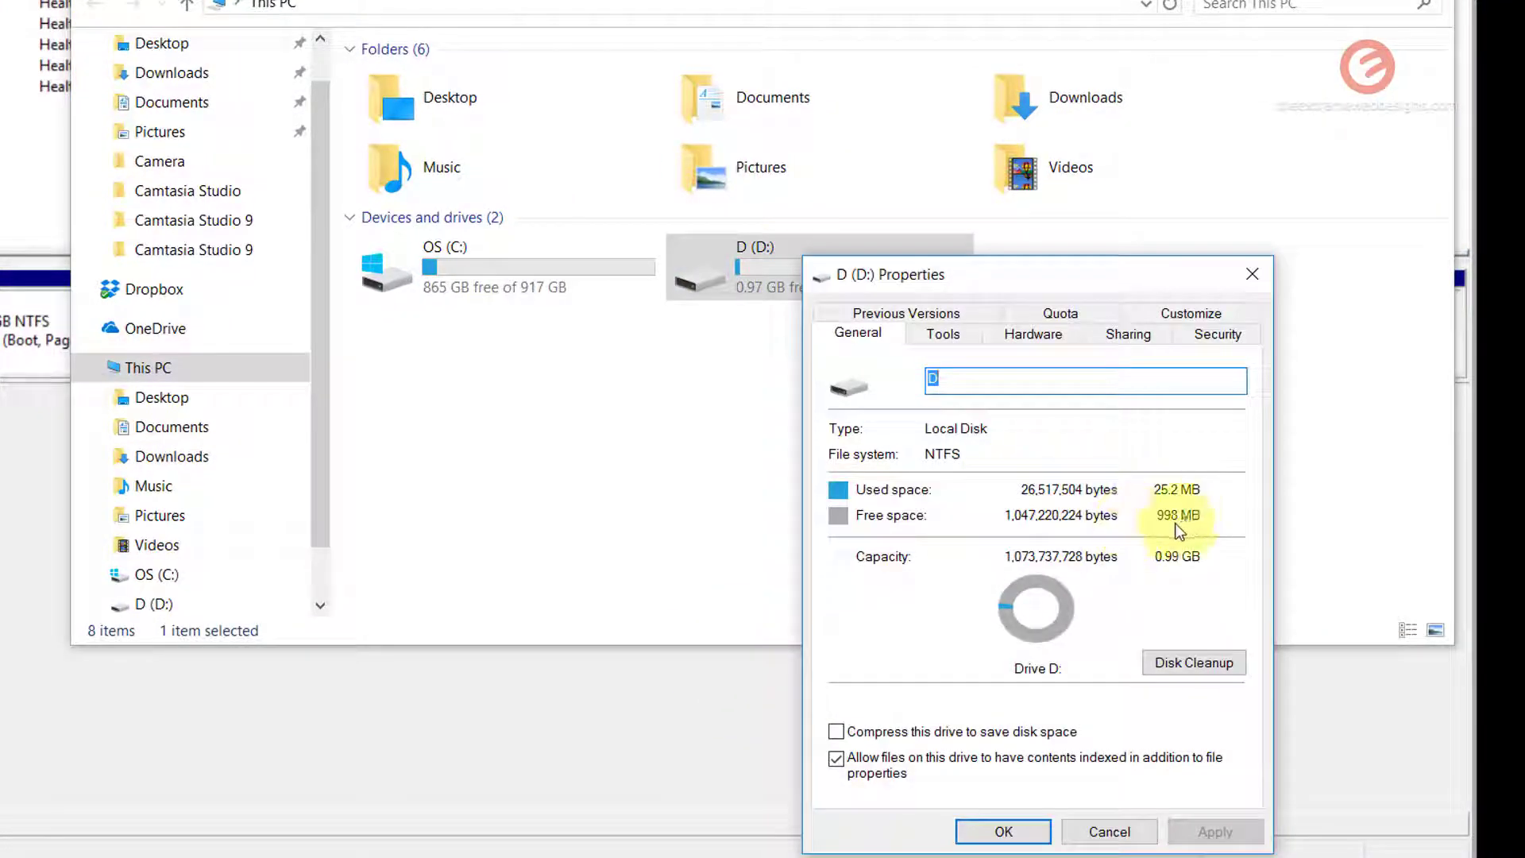
click(1251, 274)
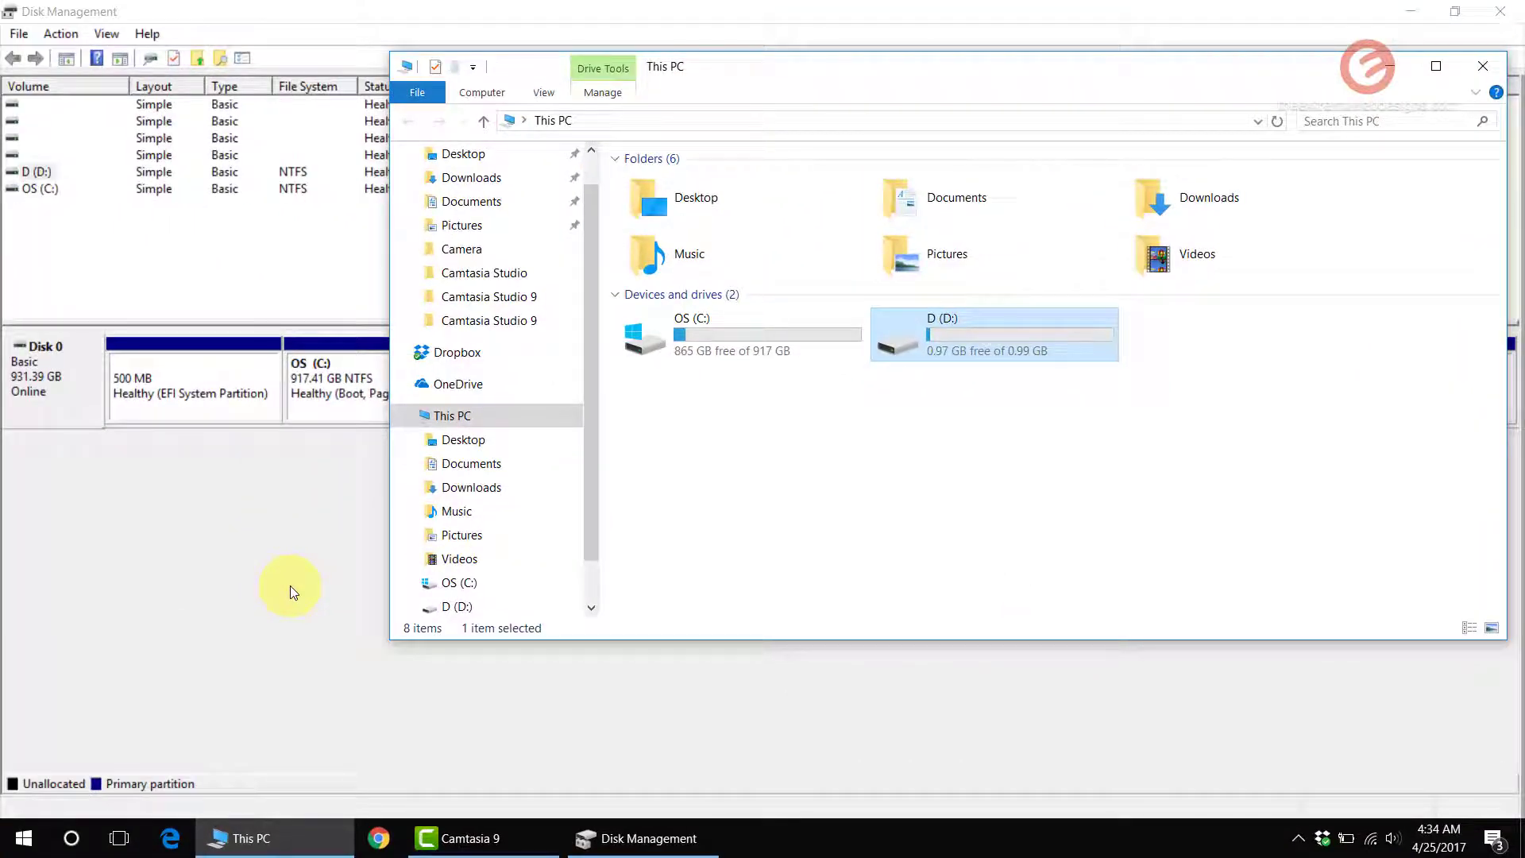
Step: Return to Disk Management to see the 1.00 GB NTFS D (D:) partition beside OS (C:)
click(290, 586)
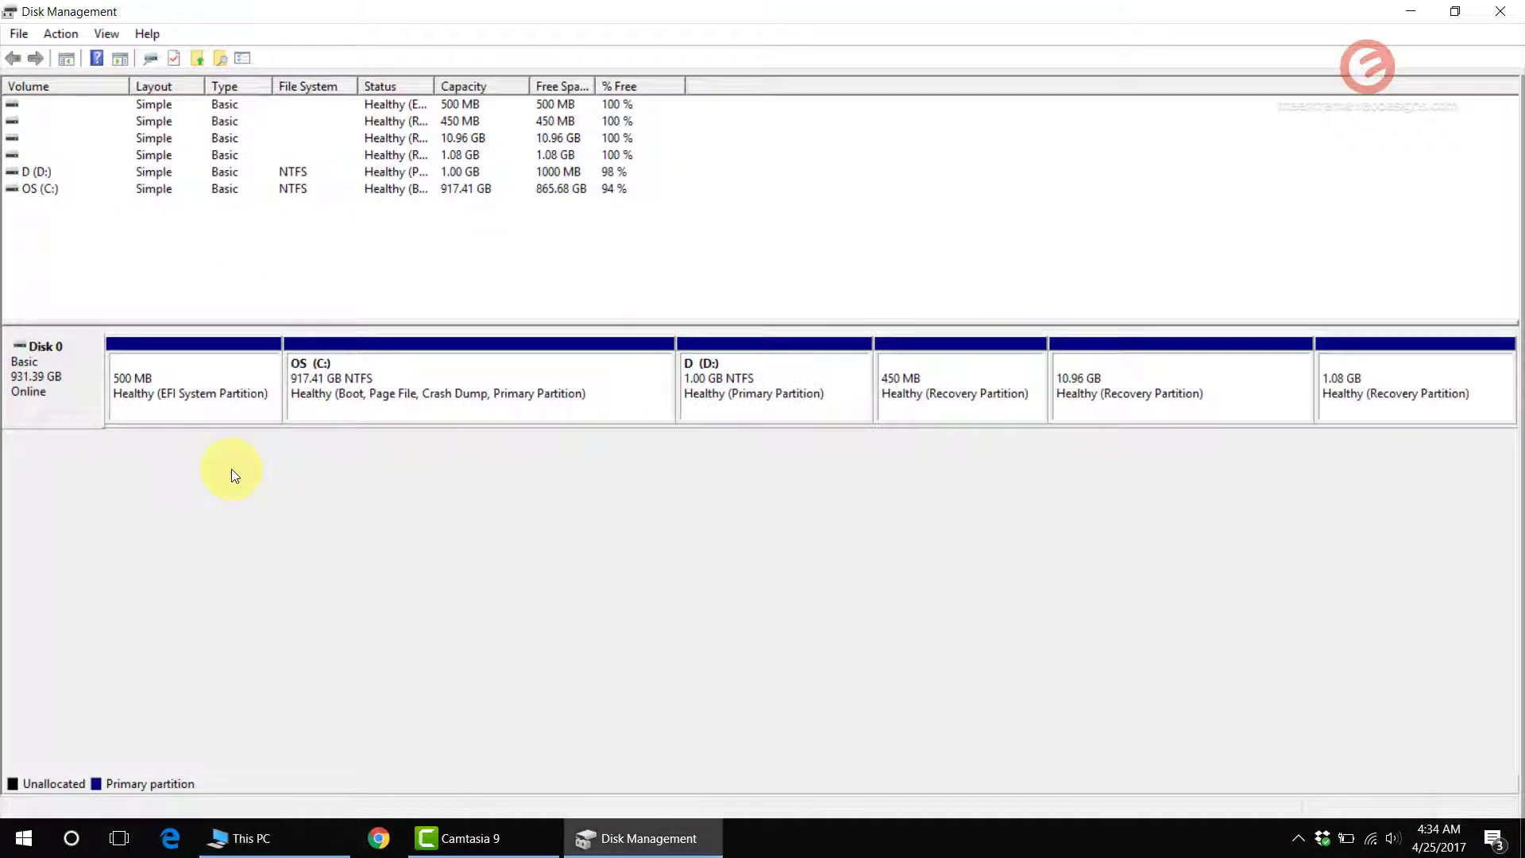